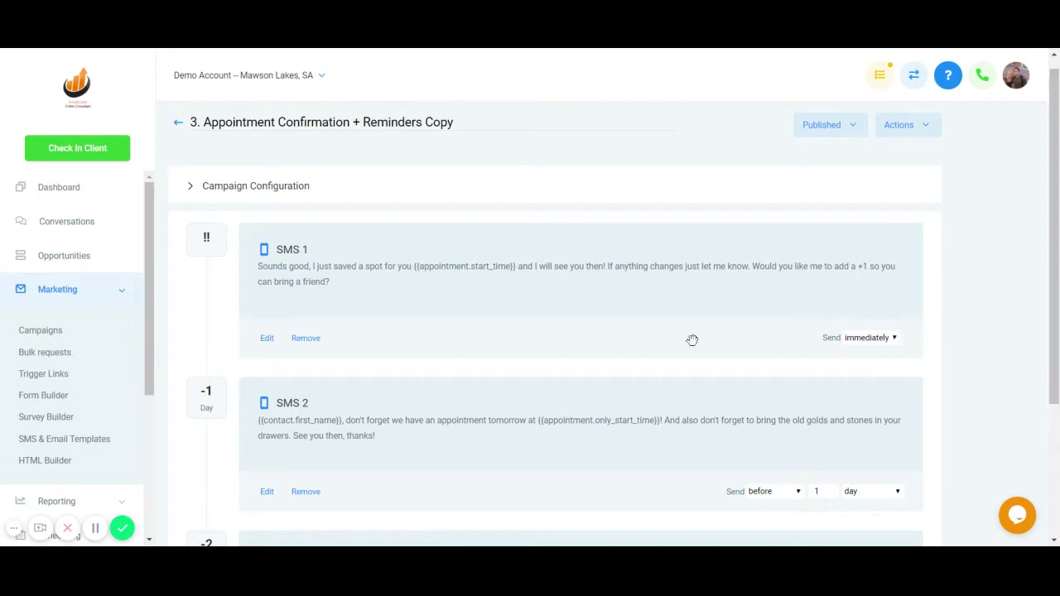
Open the Calendars section of the account settings.
scroll(47, 314, "down", 3)
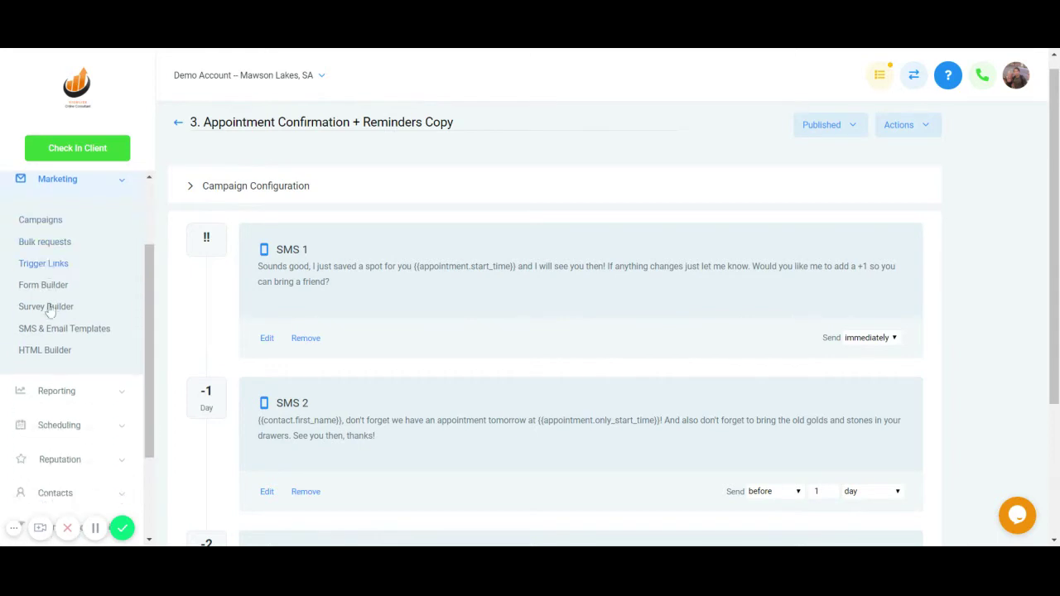
scroll(58, 431, "down", 3)
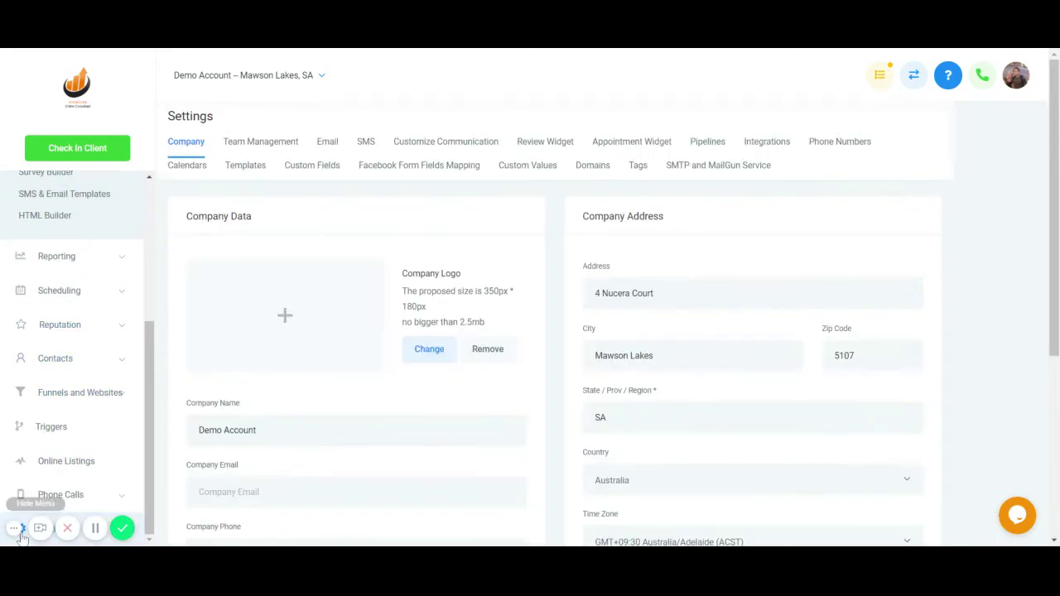
left_click(22, 534)
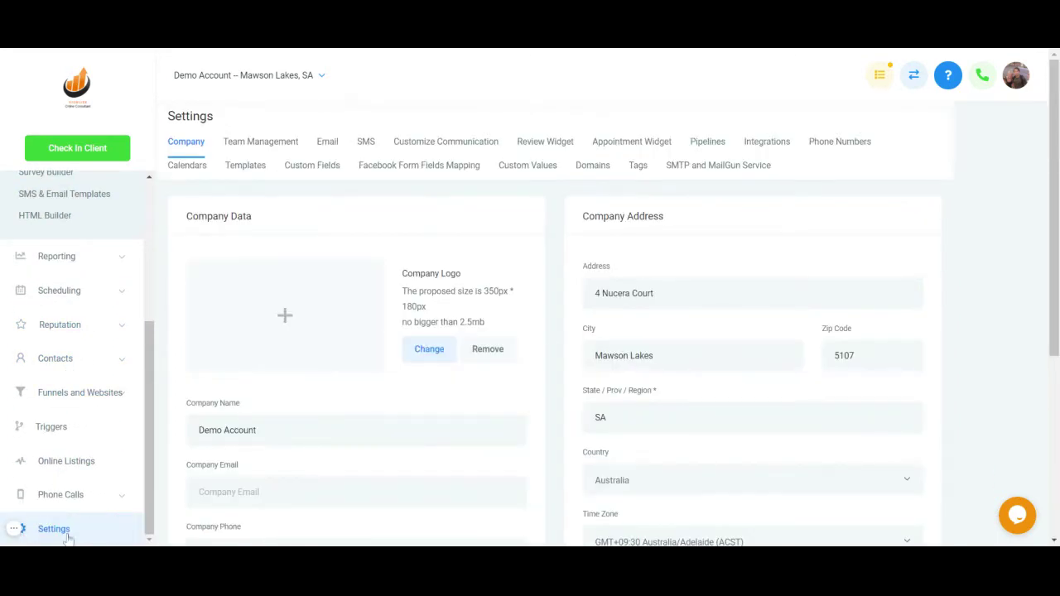
left_click(186, 169)
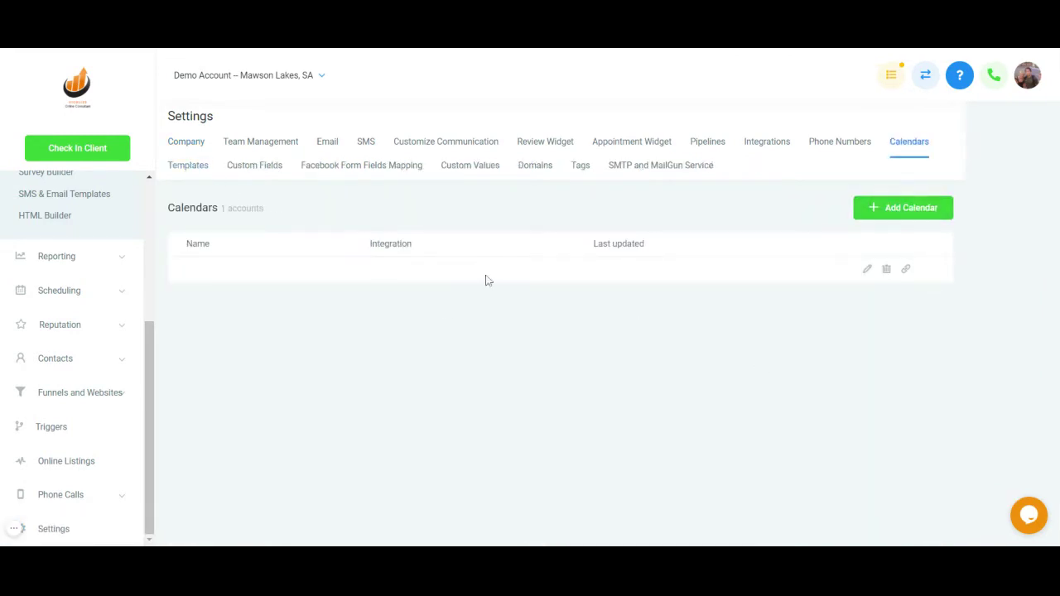
Add a calendar named "test 1", keeping the default slot and availability options, and save it.
left_click(896, 211)
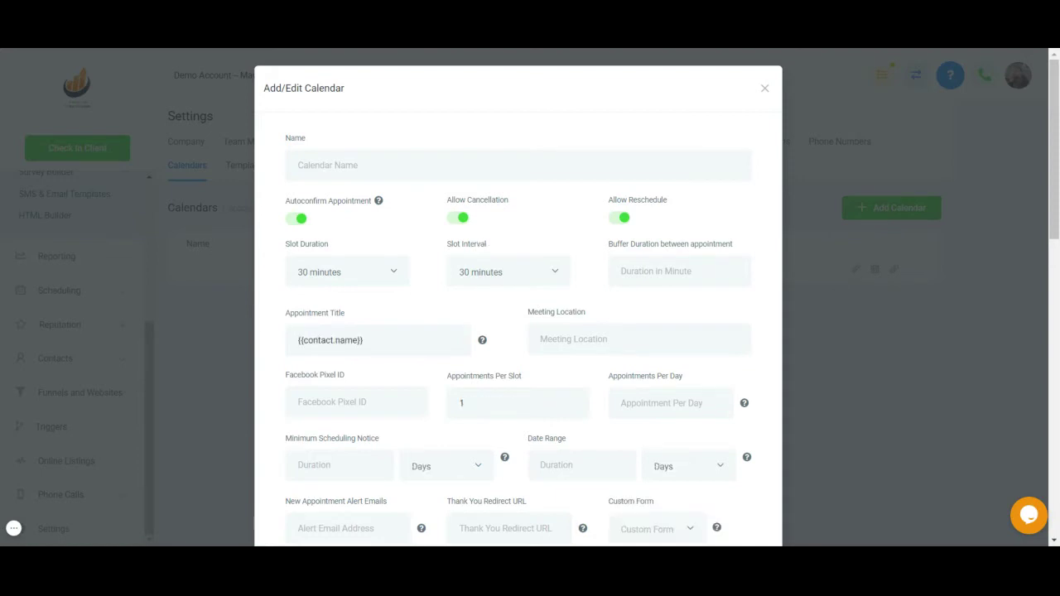
type("test 1")
scroll(503, 270, "down", 2)
scroll(503, 270, "up", 1)
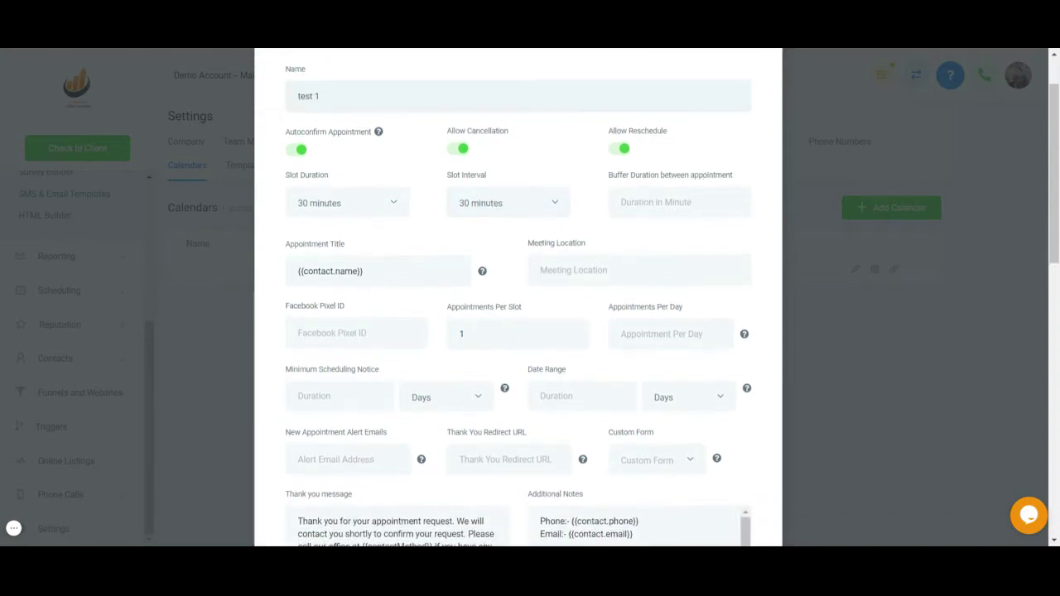
scroll(367, 337, "down", 2)
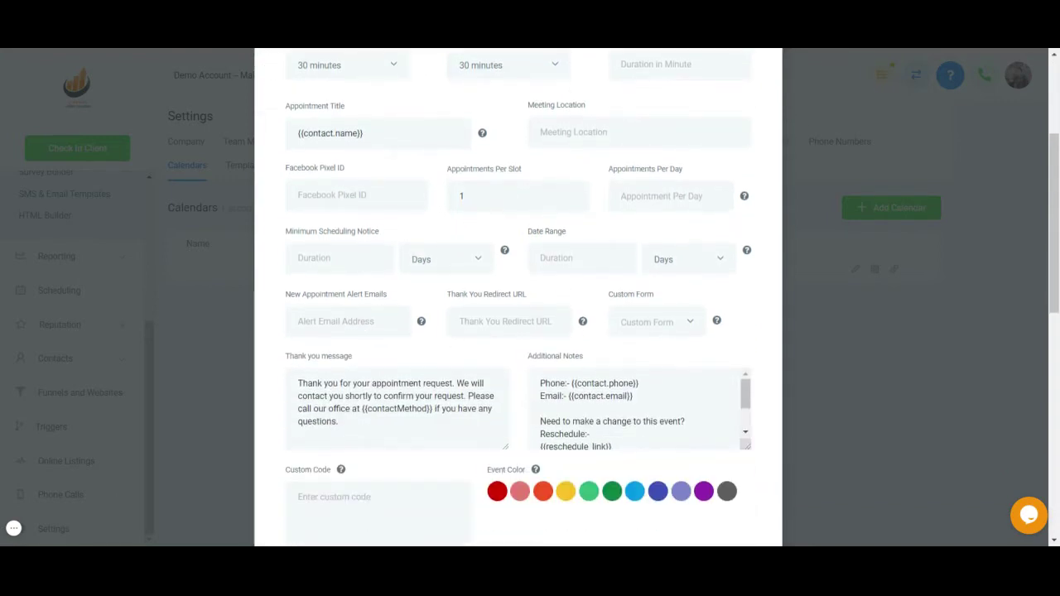
scroll(503, 373, "down", 5)
scroll(503, 373, "up", 1)
scroll(503, 372, "down", 3)
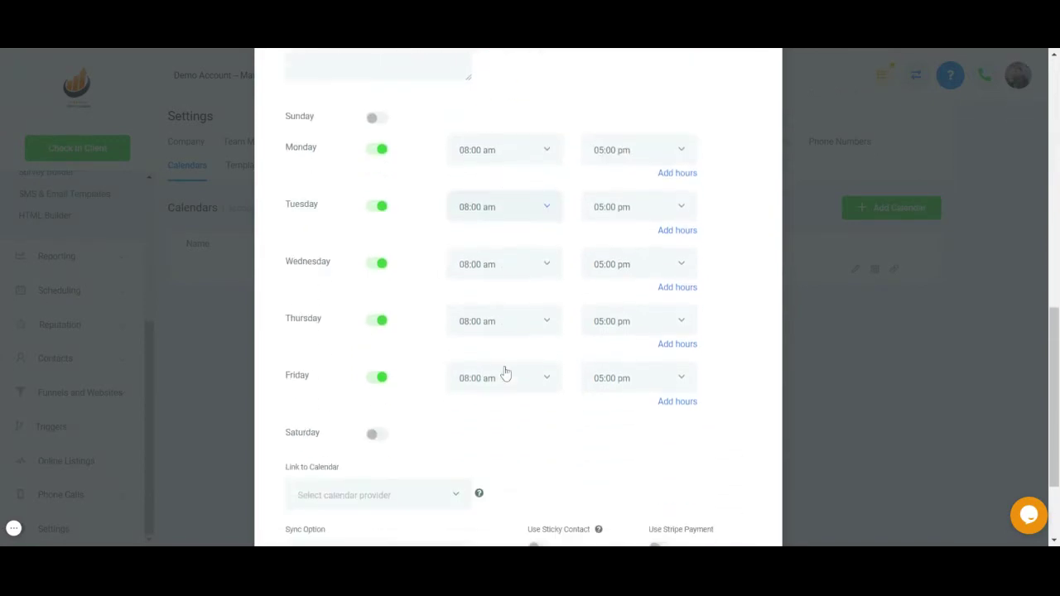
scroll(505, 373, "down", 2)
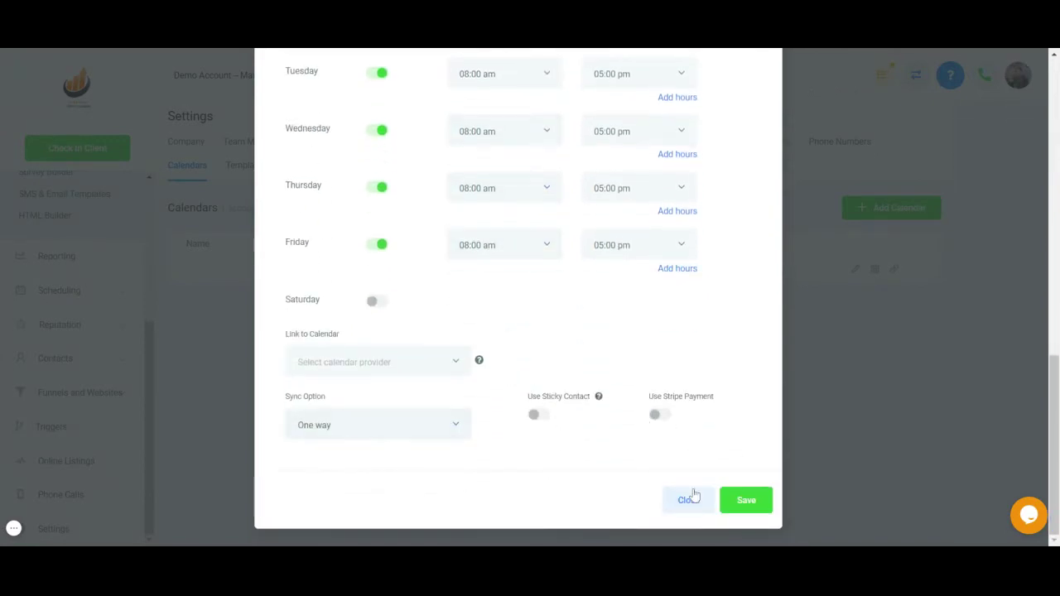
left_click(745, 500)
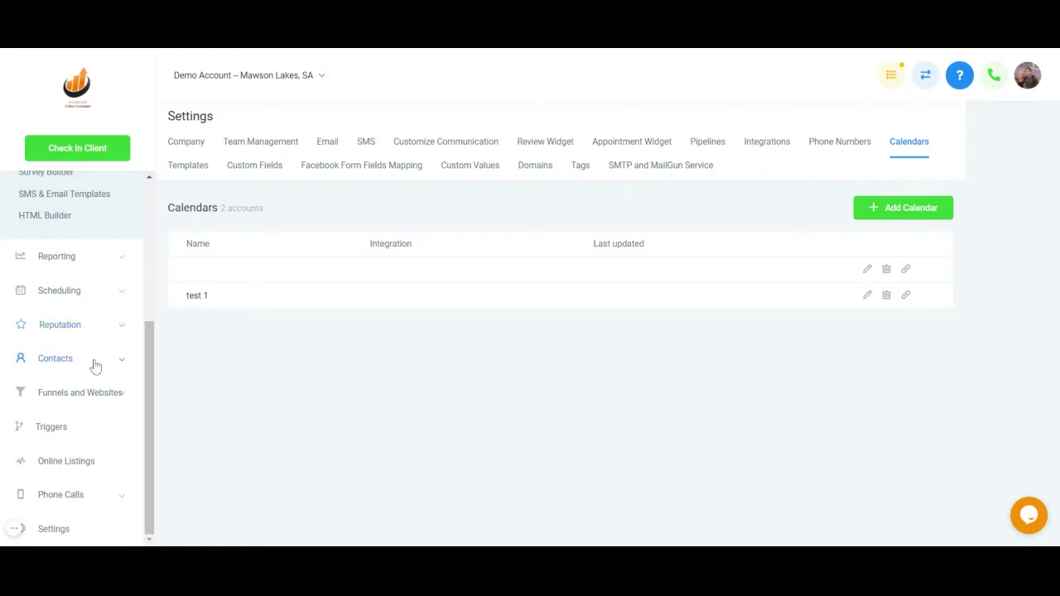
Create a new basic trigger rule named "Appointment reminder Triger".
left_click(52, 427)
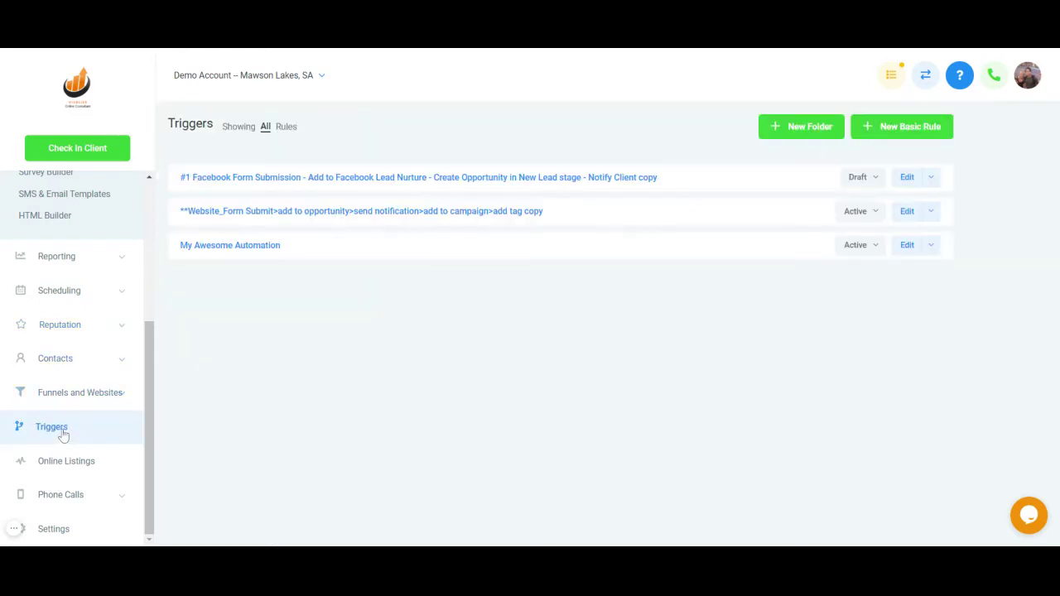
left_click(924, 138)
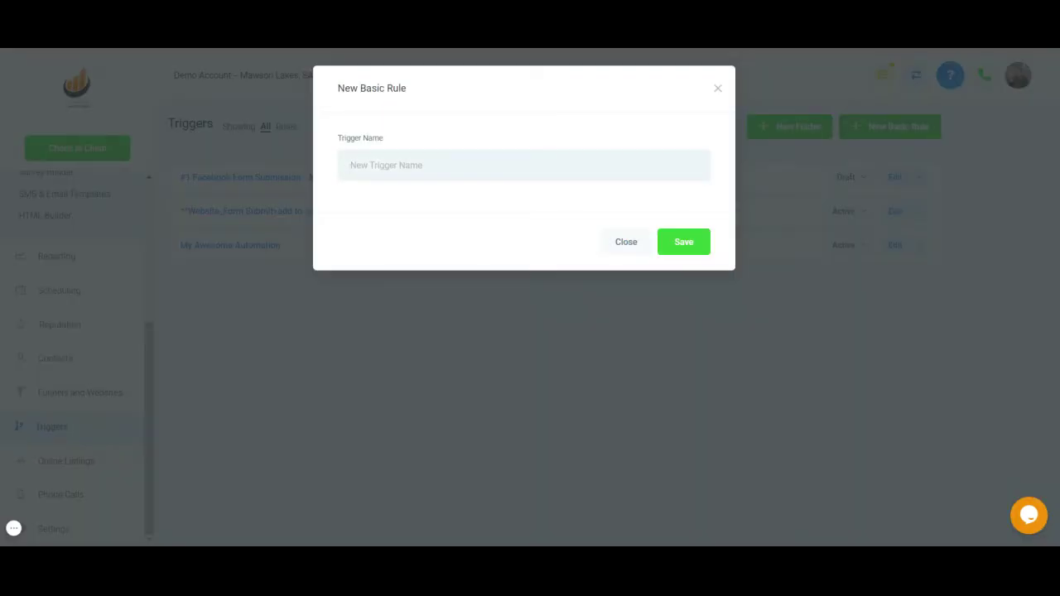
type("Appointment reminder Triger")
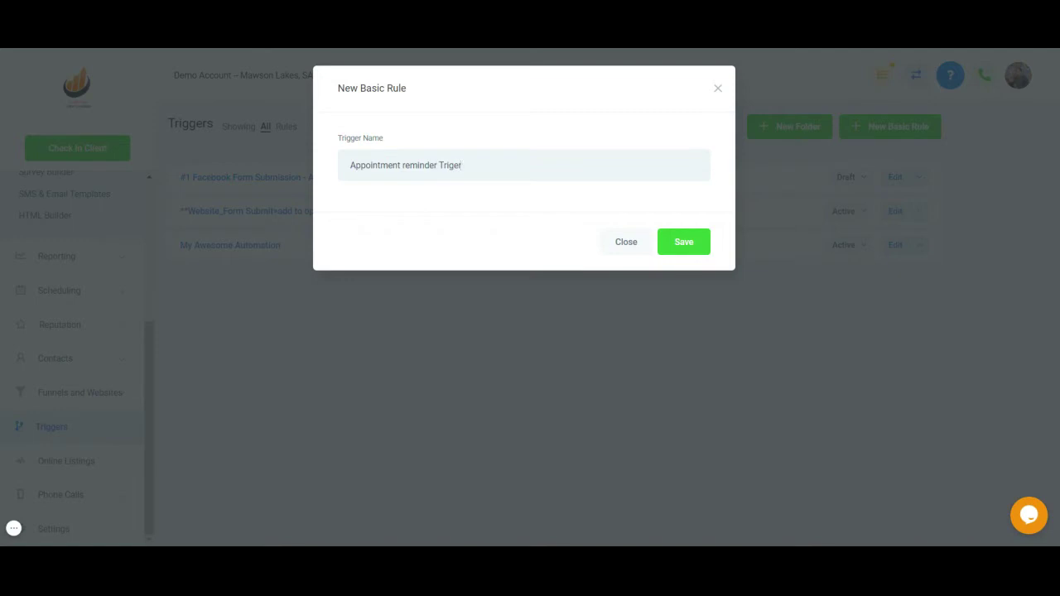
left_click(683, 244)
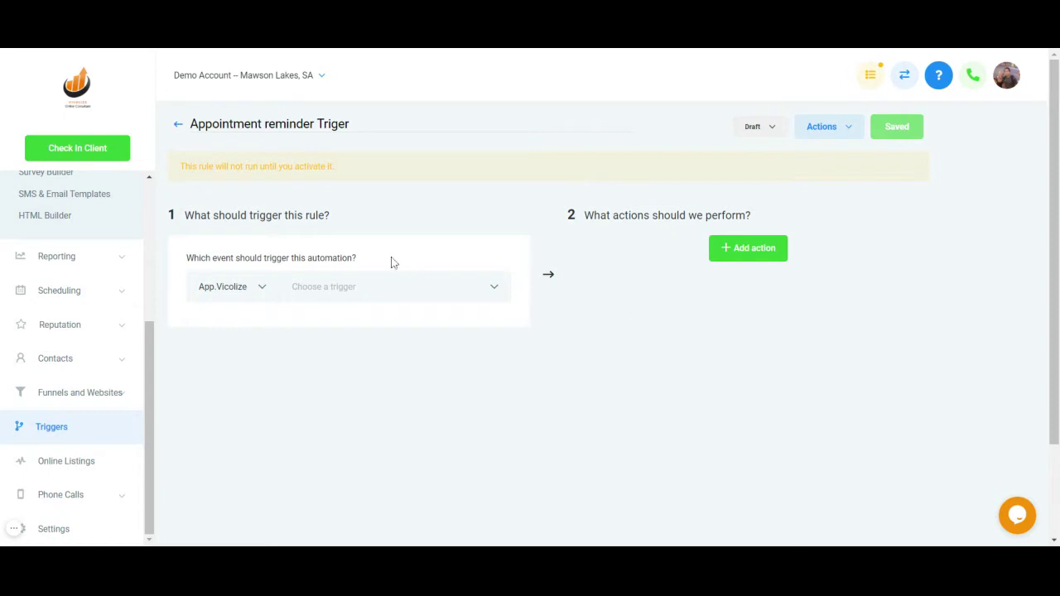
Choose Appointment as the event that triggers the rule.
left_click(331, 287)
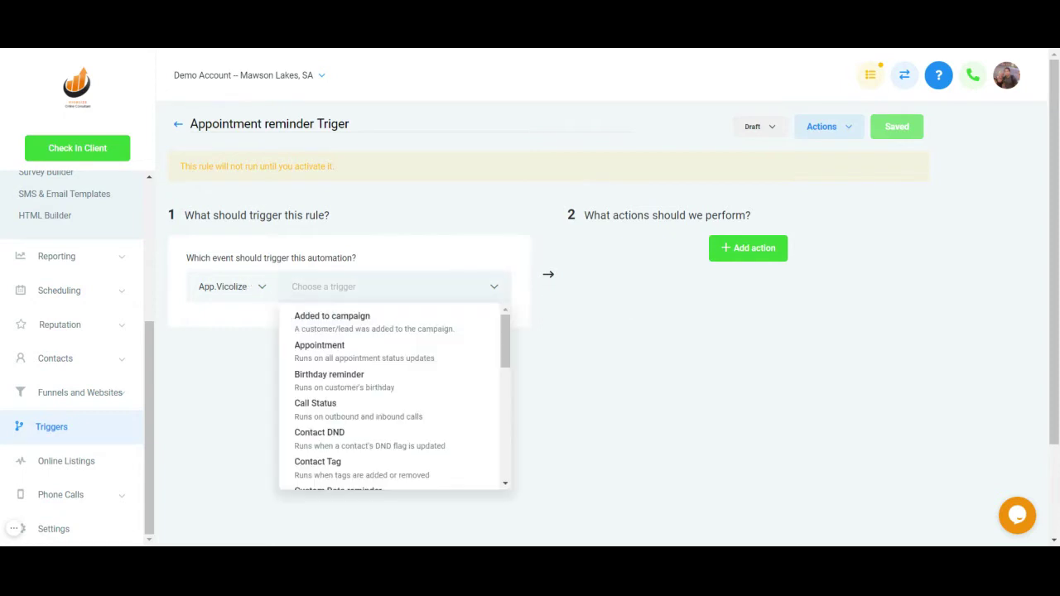
scroll(370, 381, "down", 2)
scroll(373, 389, "up", 1)
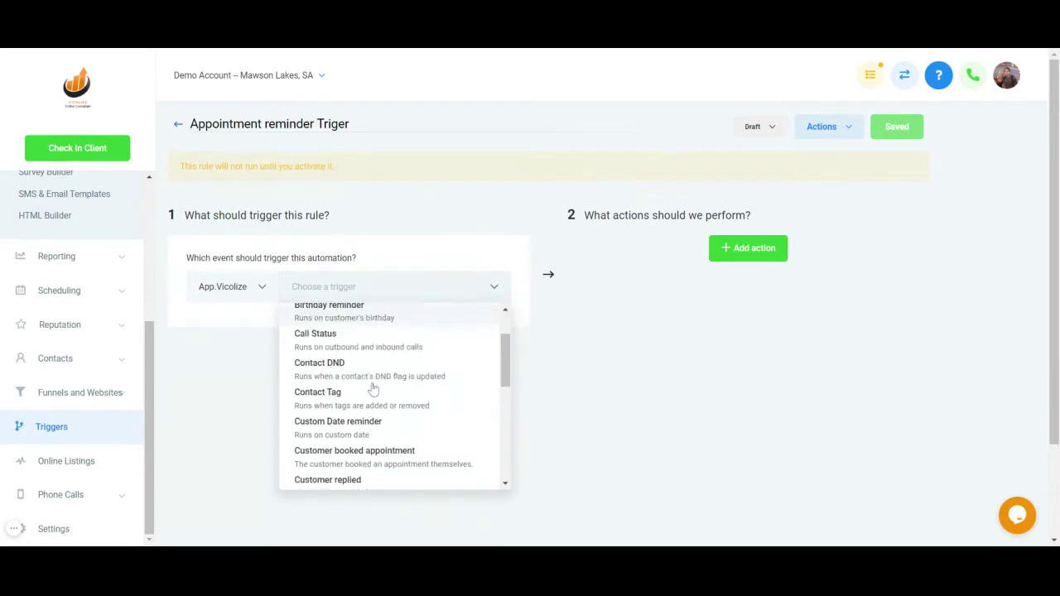
scroll(364, 364, "up", 1)
left_click(348, 351)
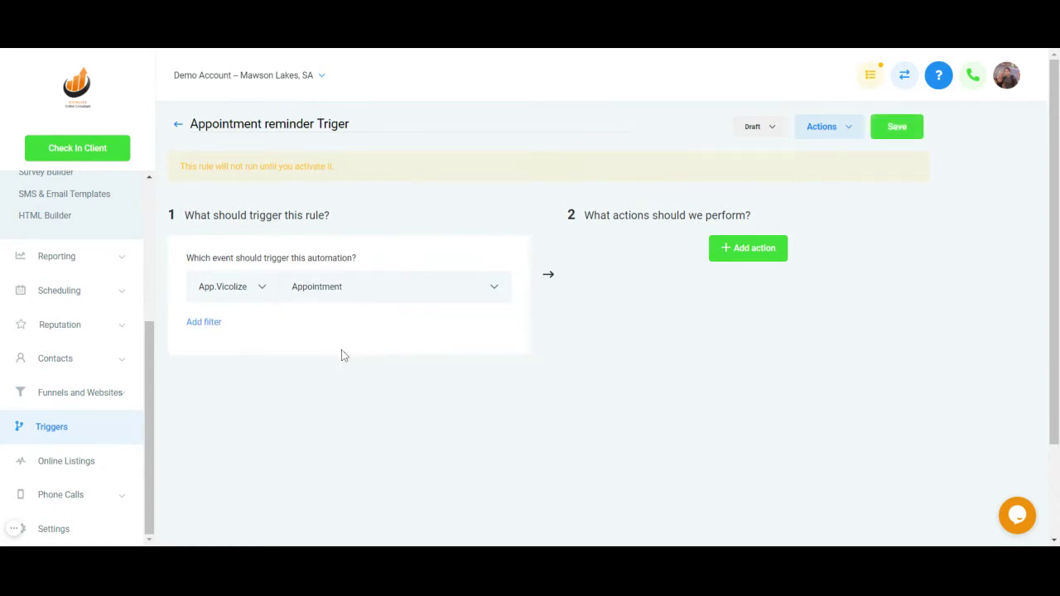
Add a filter to the trigger so that Appointment Status Is Confirmed.
left_click(205, 323)
left_click(203, 350)
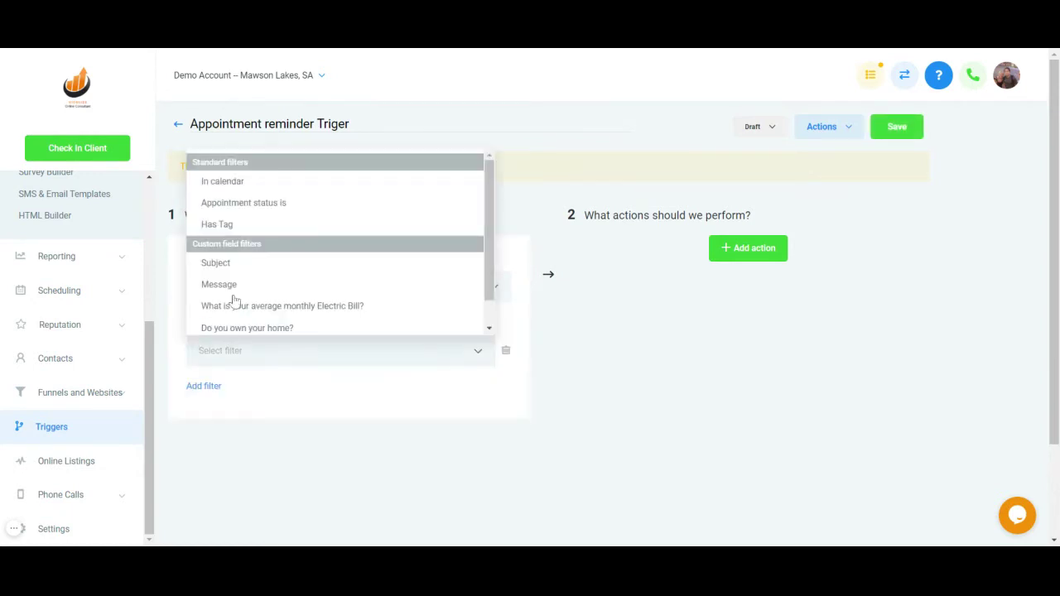
left_click(243, 211)
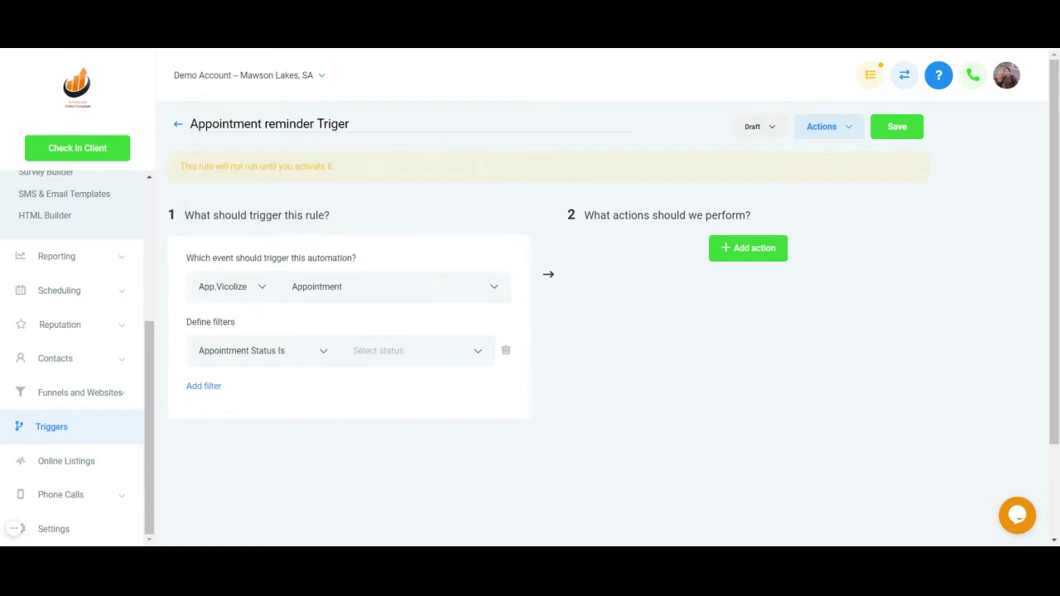
left_click(364, 350)
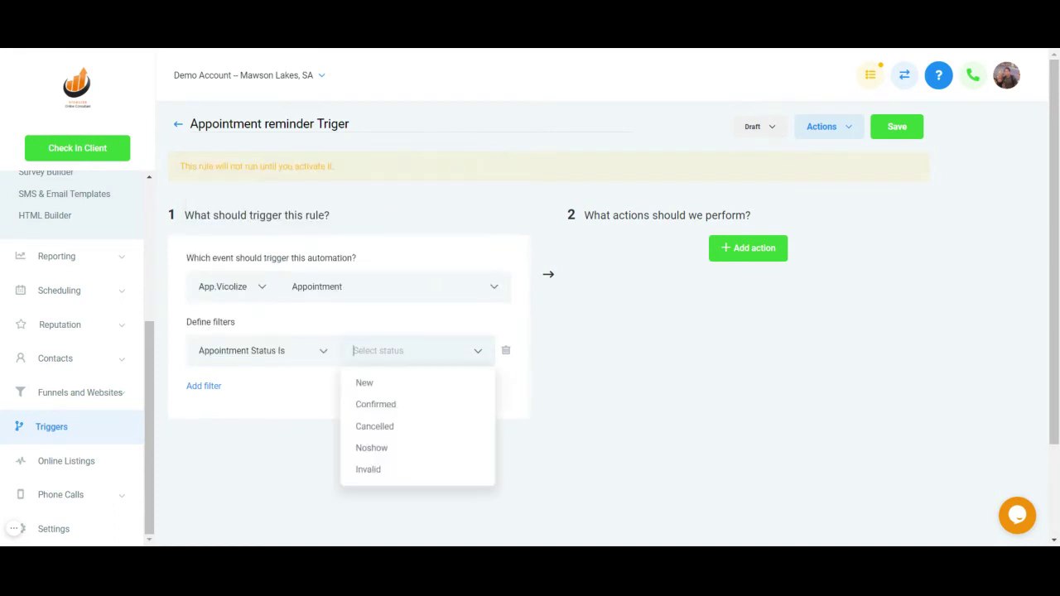
left_click(404, 408)
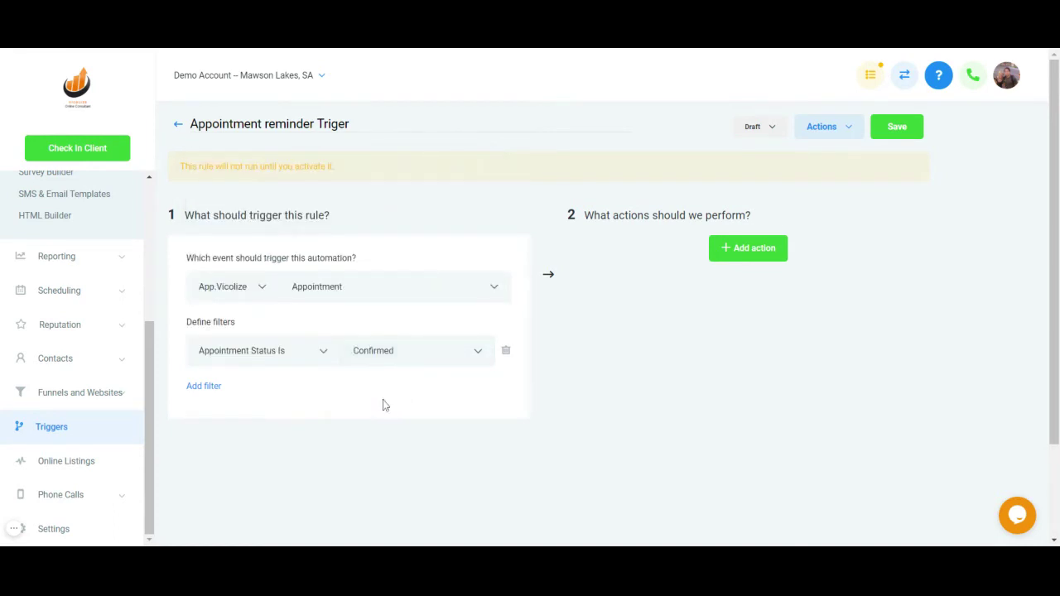
Add an Add To Campaign action to the rule using the campaign "3. Appointment Confirmation + Reminders Copy".
left_click(727, 255)
left_click(737, 286)
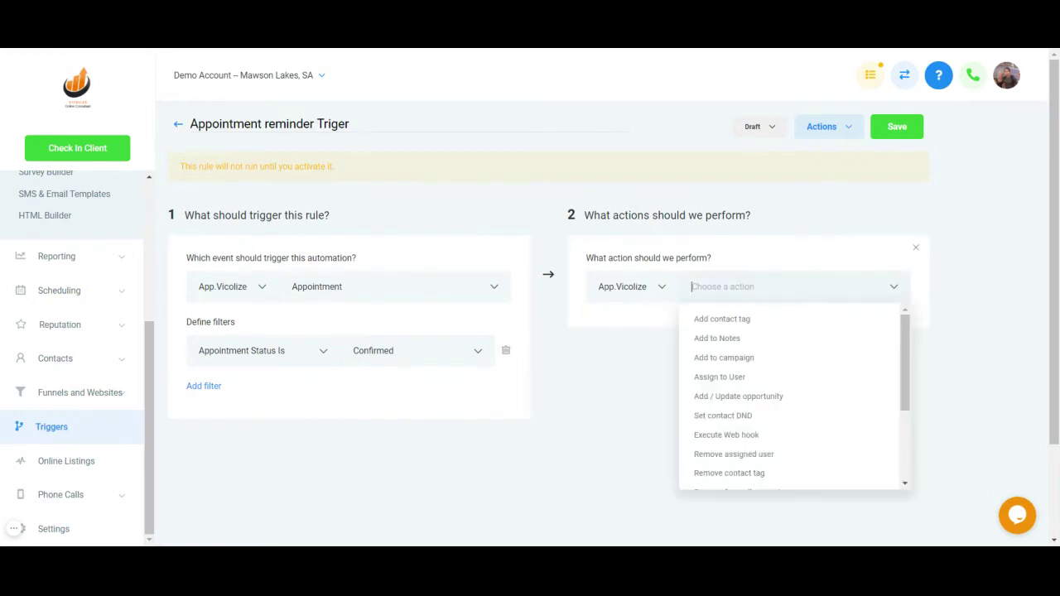
left_click(748, 357)
left_click(745, 331)
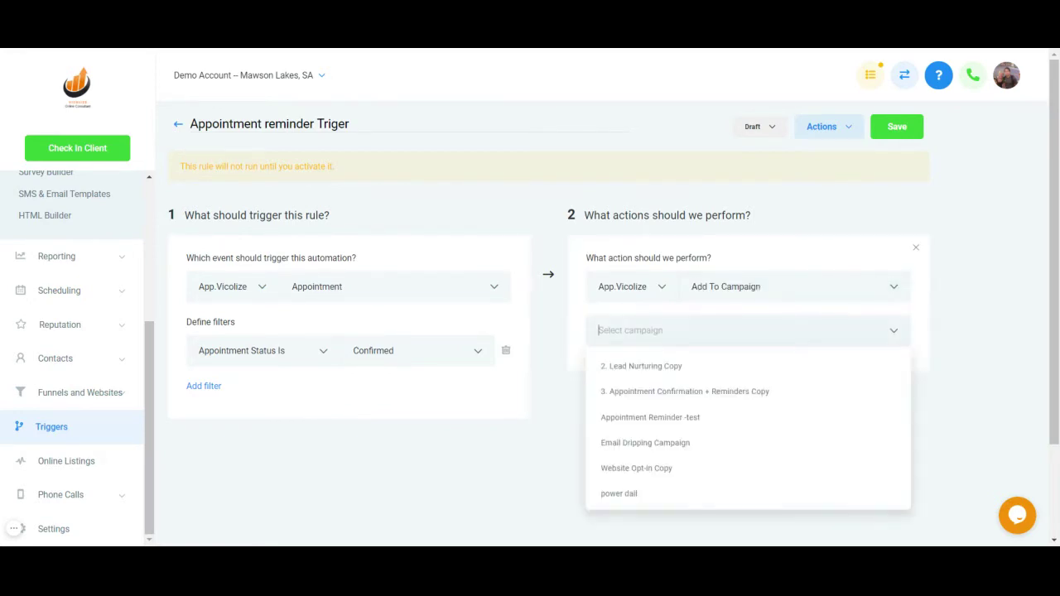
left_click(701, 391)
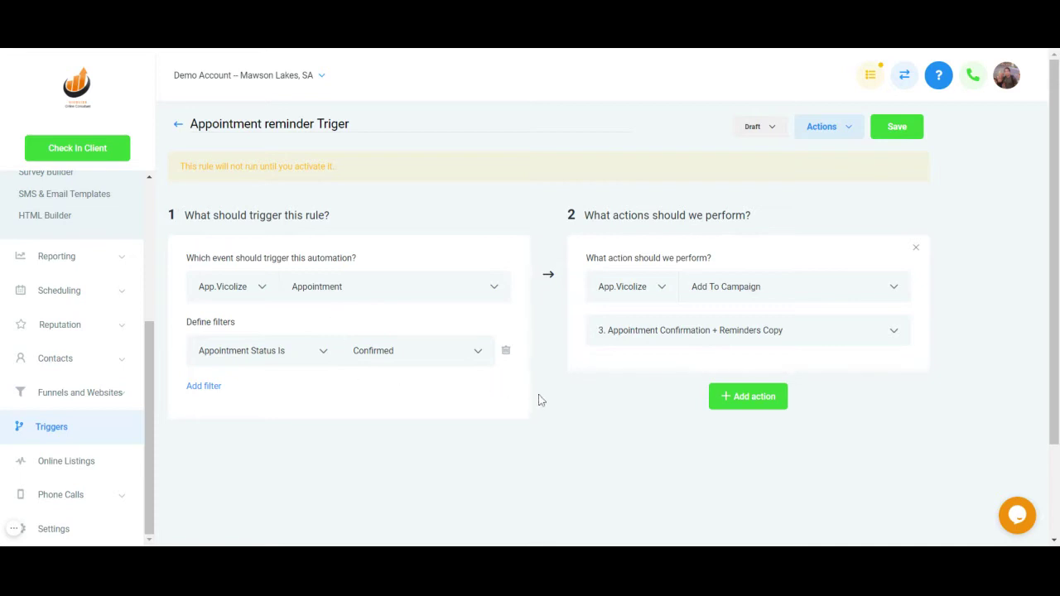
Save the rule with an additional In Calendar filter set to Test 1, and remove that filter again.
left_click(204, 386)
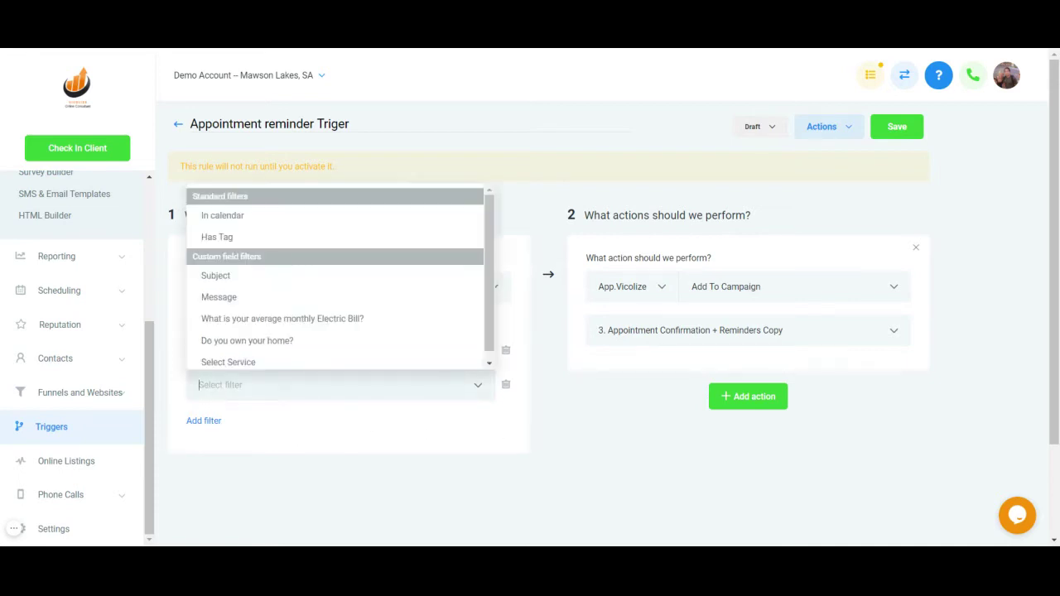
left_click(208, 420)
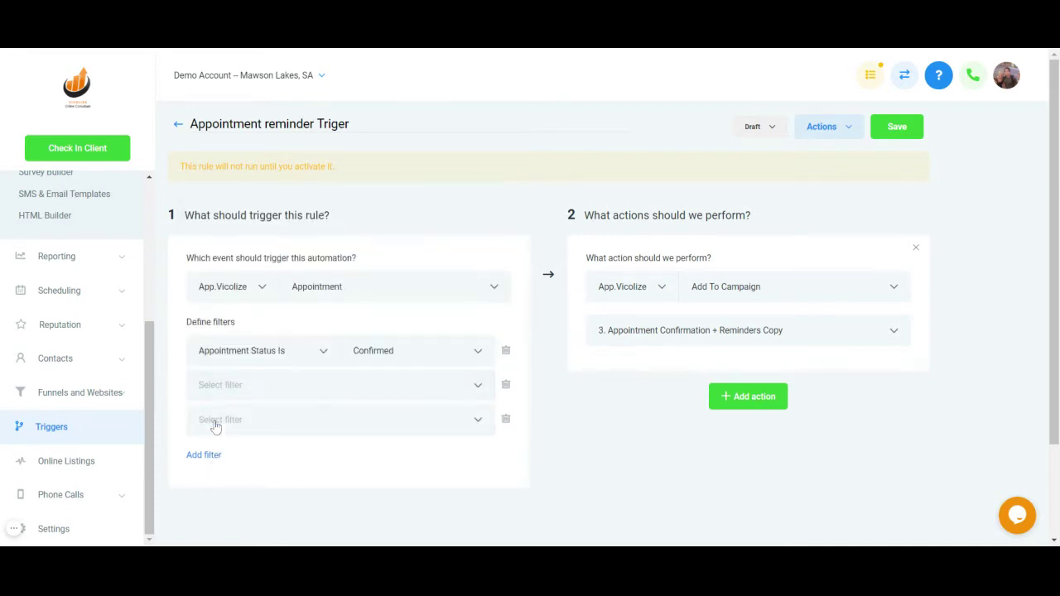
left_click(506, 419)
left_click(198, 384)
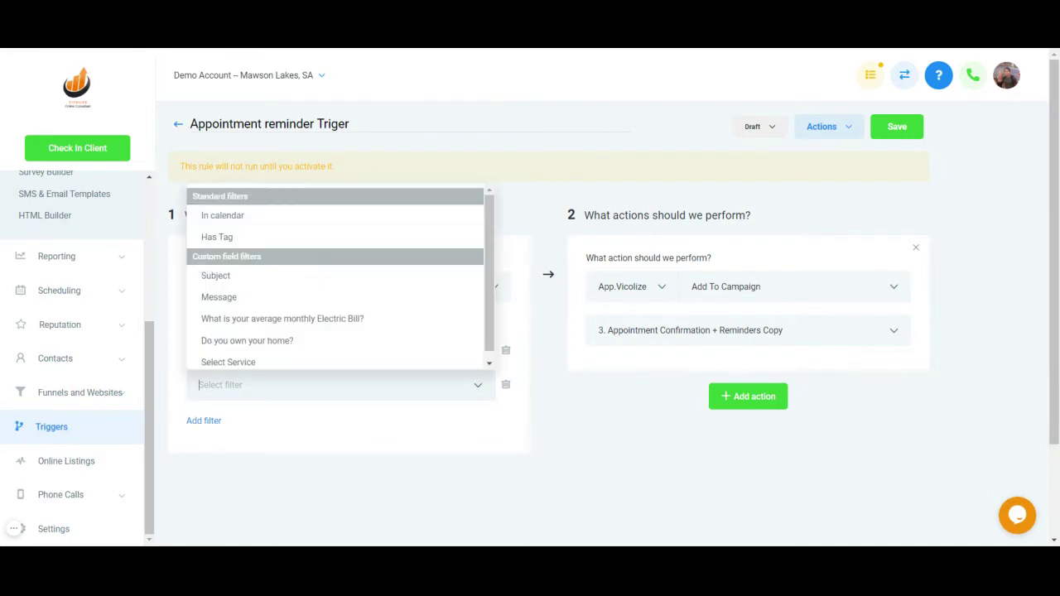
left_click(256, 216)
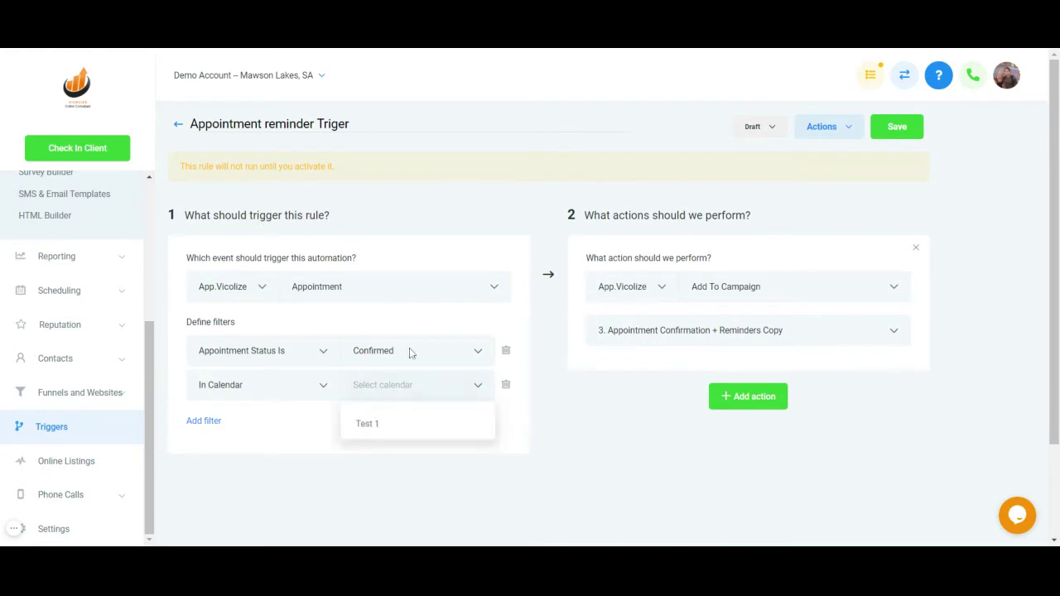
left_click(356, 423)
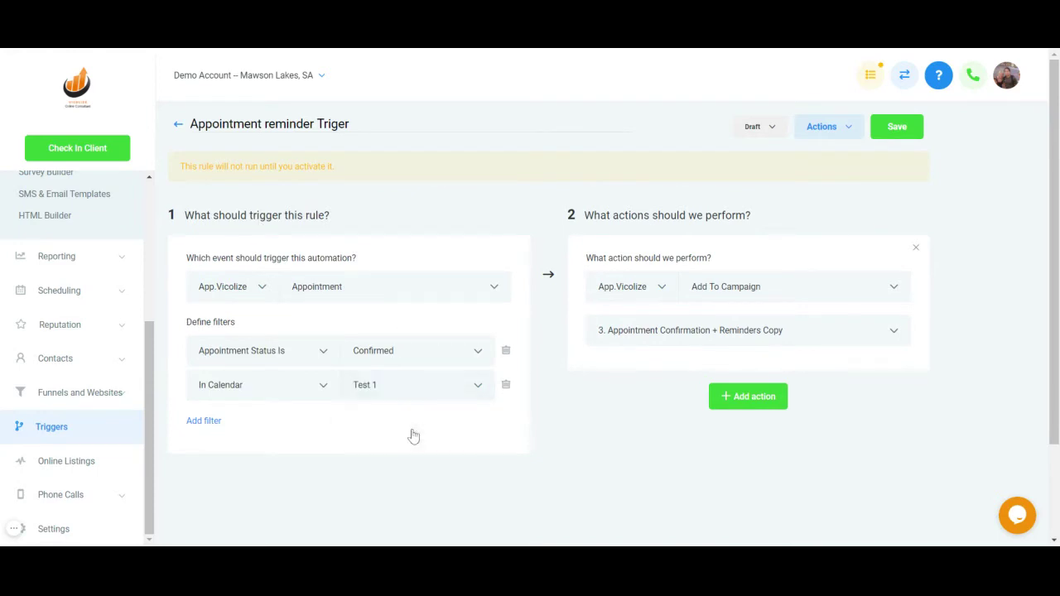
left_click(894, 131)
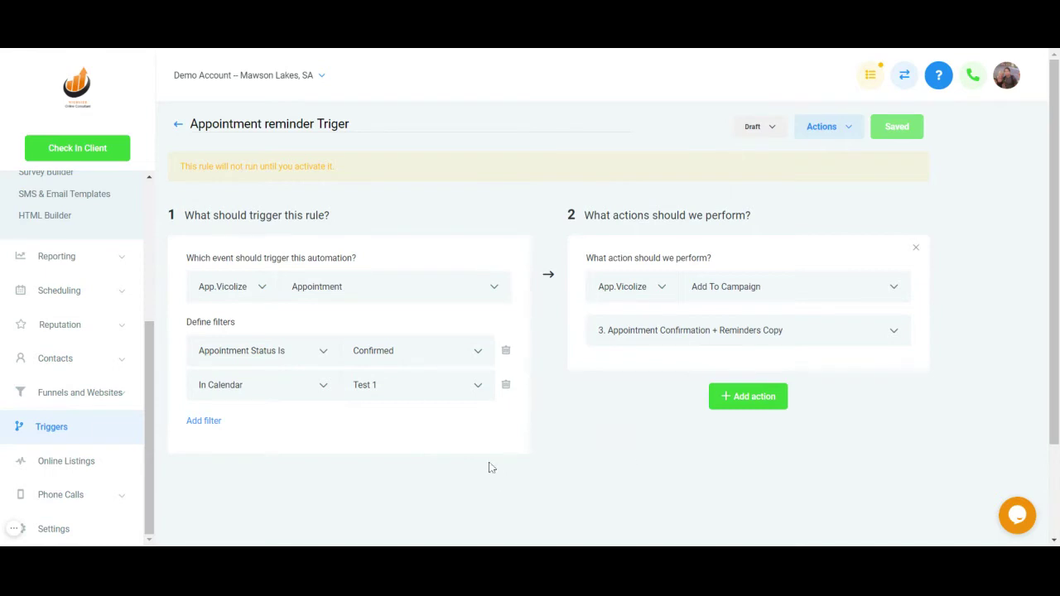
left_click(506, 386)
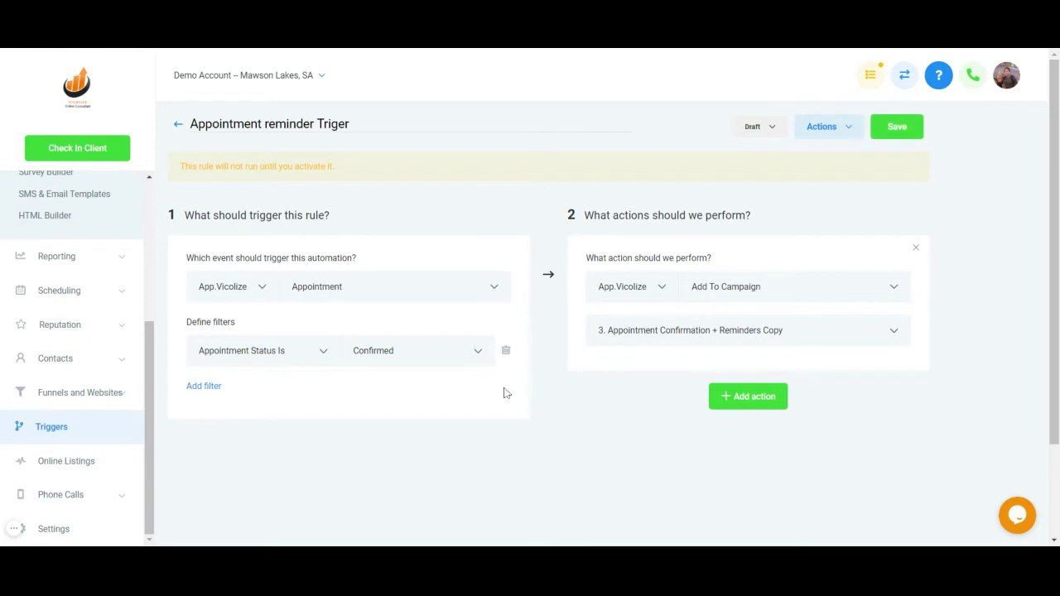
Switch the appointment reminder rule from draft to Active and save it.
left_click(762, 126)
left_click(762, 156)
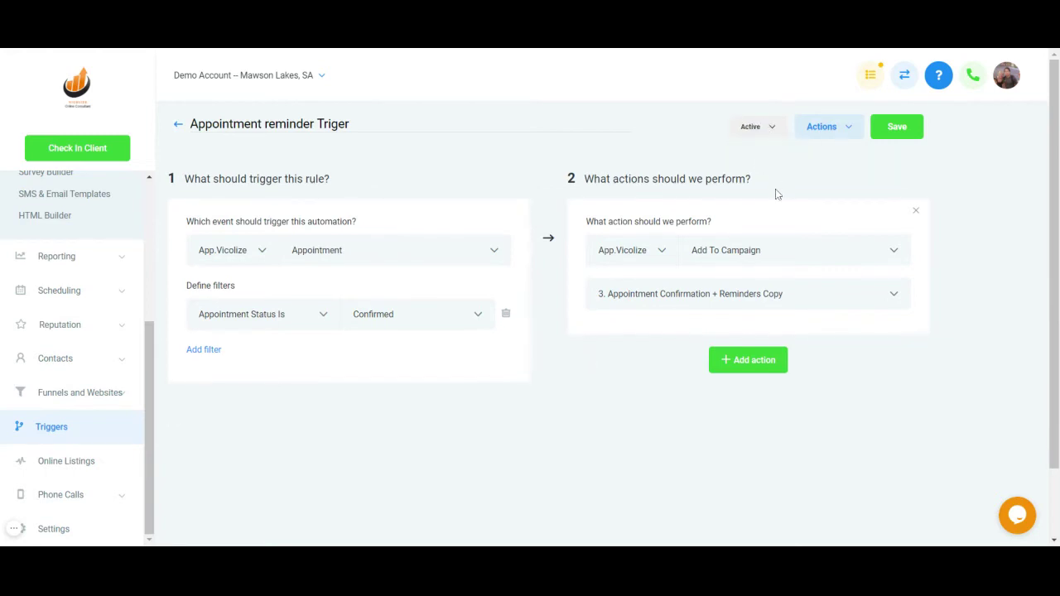
left_click(898, 131)
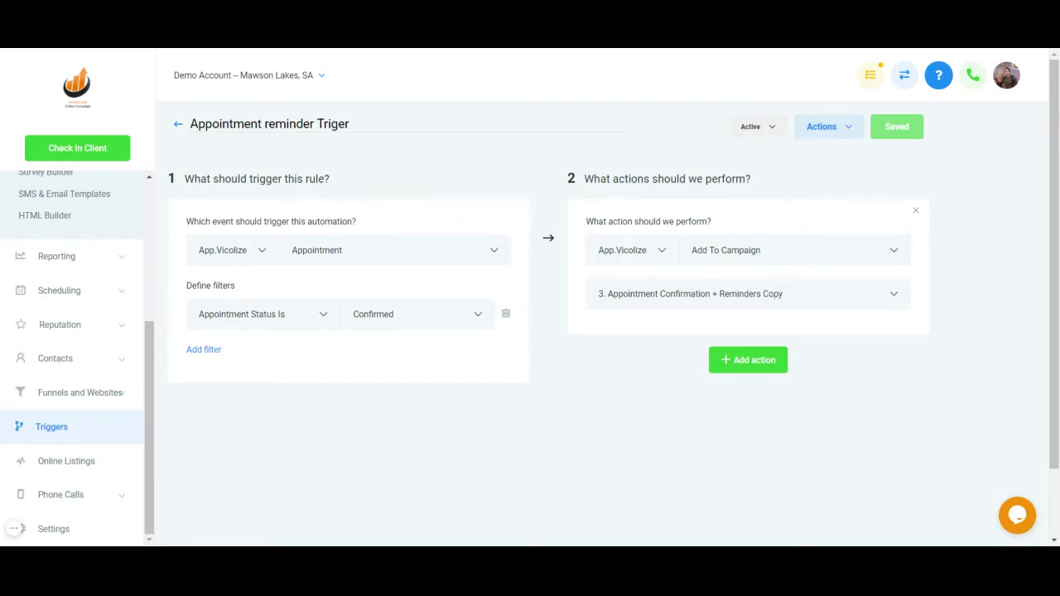
Open the list of marketing campaigns.
scroll(46, 365, "up", 3)
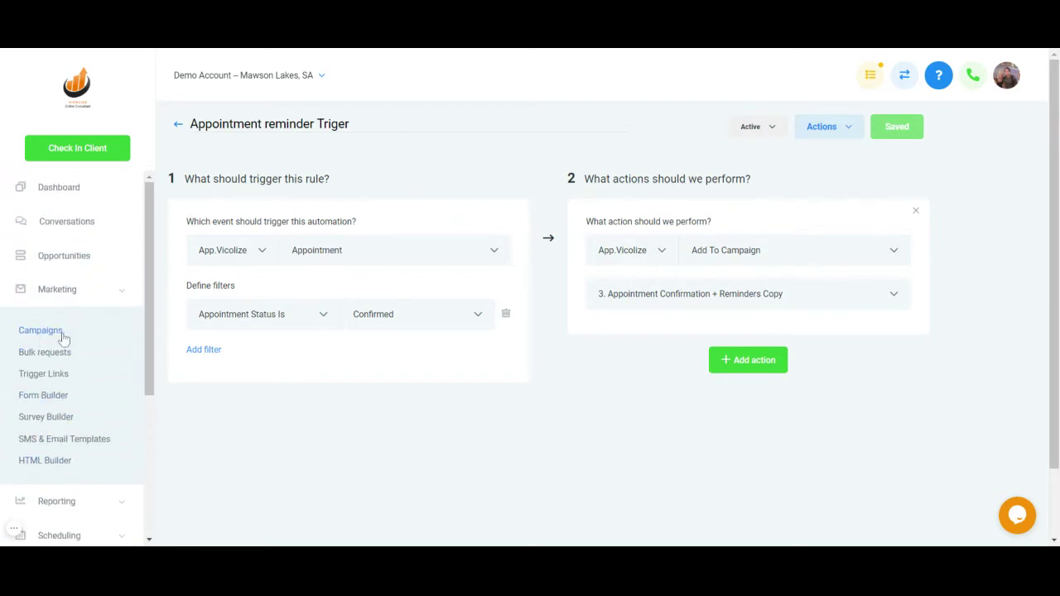
left_click(63, 338)
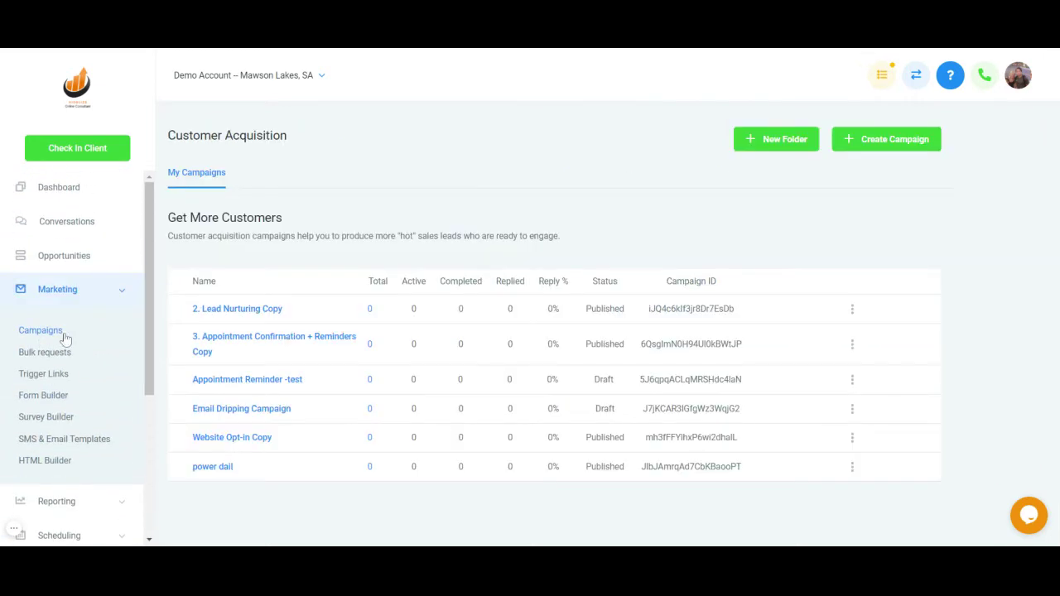
Open the campaign "3. Appointment Confirmation + Reminders Copy" and review its SMS events.
left_click(270, 347)
scroll(273, 389, "down", 2)
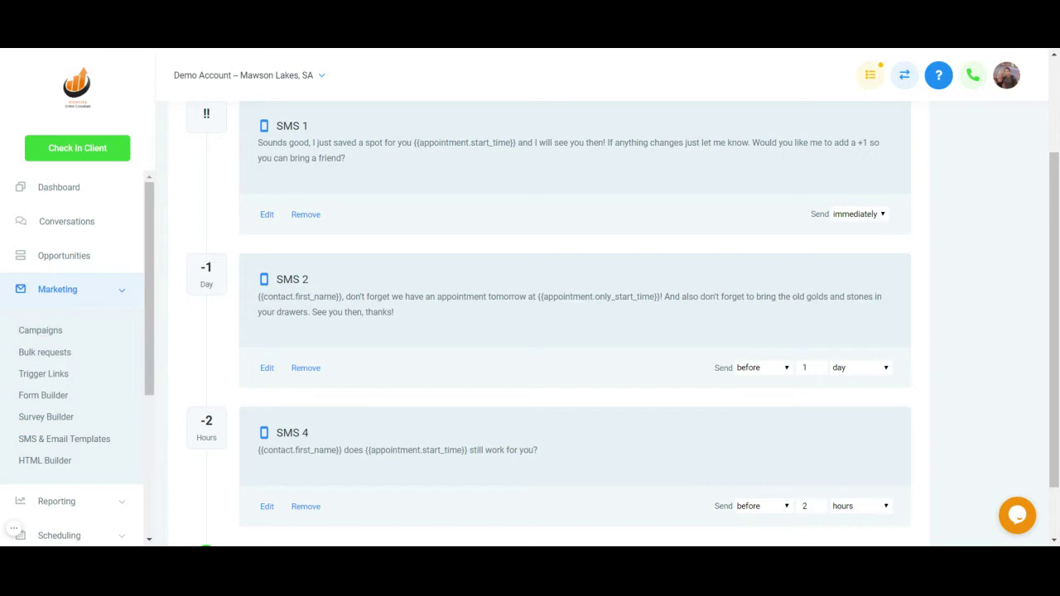
scroll(224, 229, "up", 1)
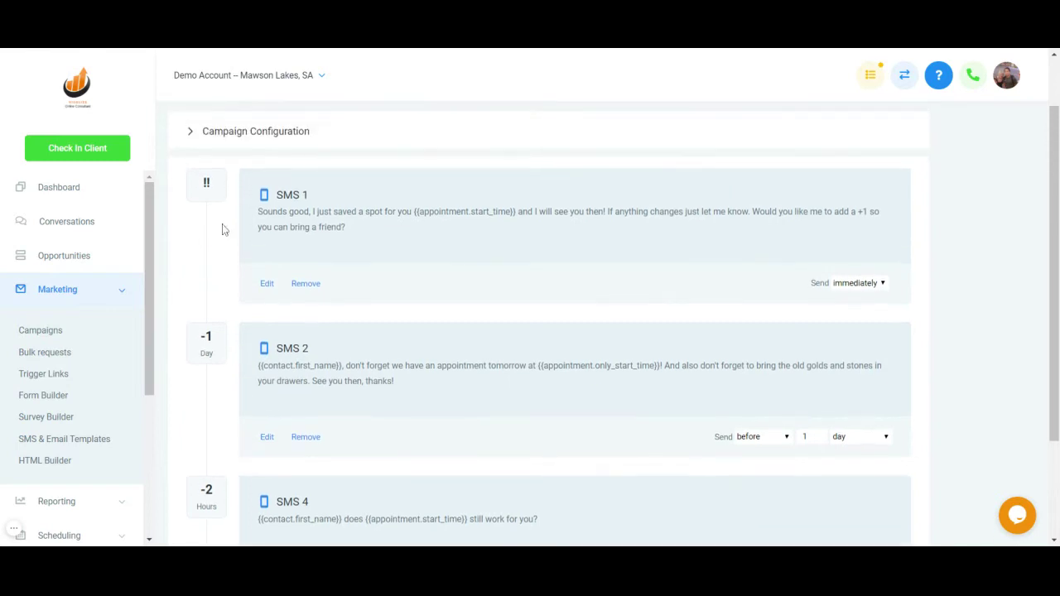
Review the campaign configuration, from the time window to the lead value and response options, and collapse it again.
left_click(226, 134)
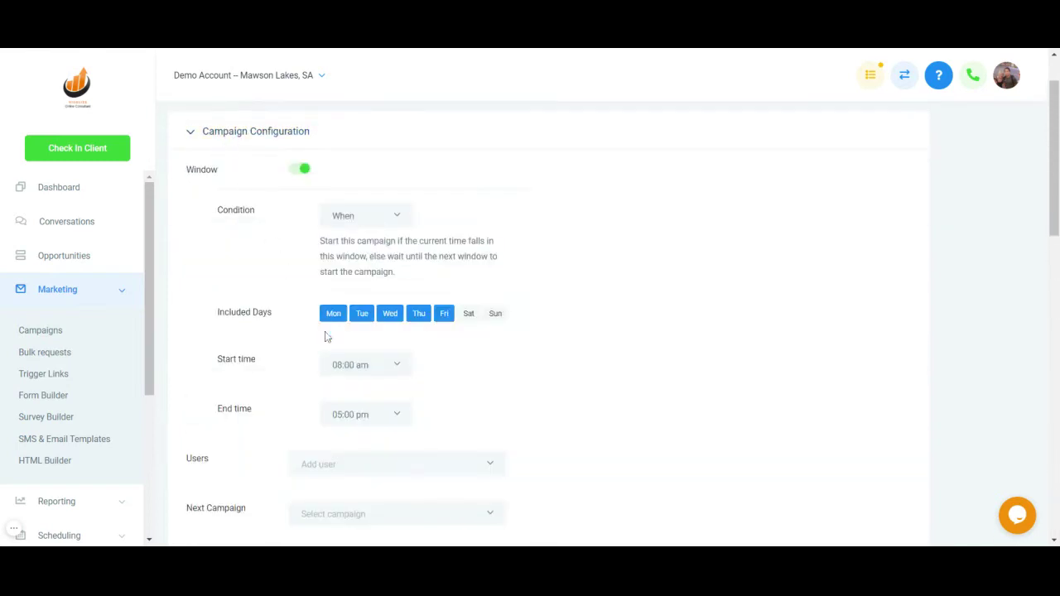
scroll(326, 338, "down", 2)
scroll(327, 339, "up", 1)
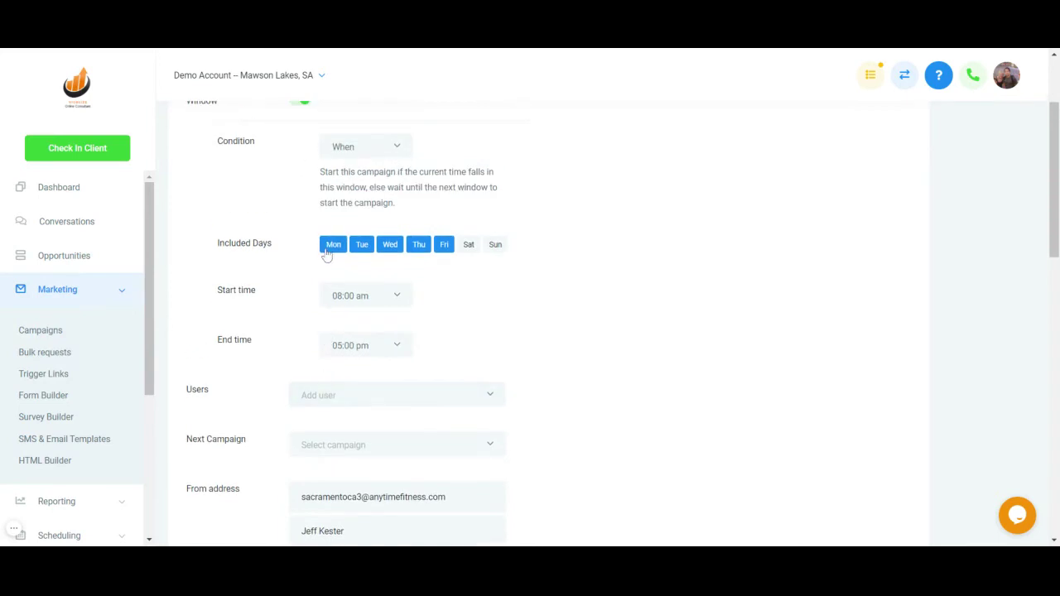
scroll(325, 255, "up", 1)
scroll(268, 249, "down", 7)
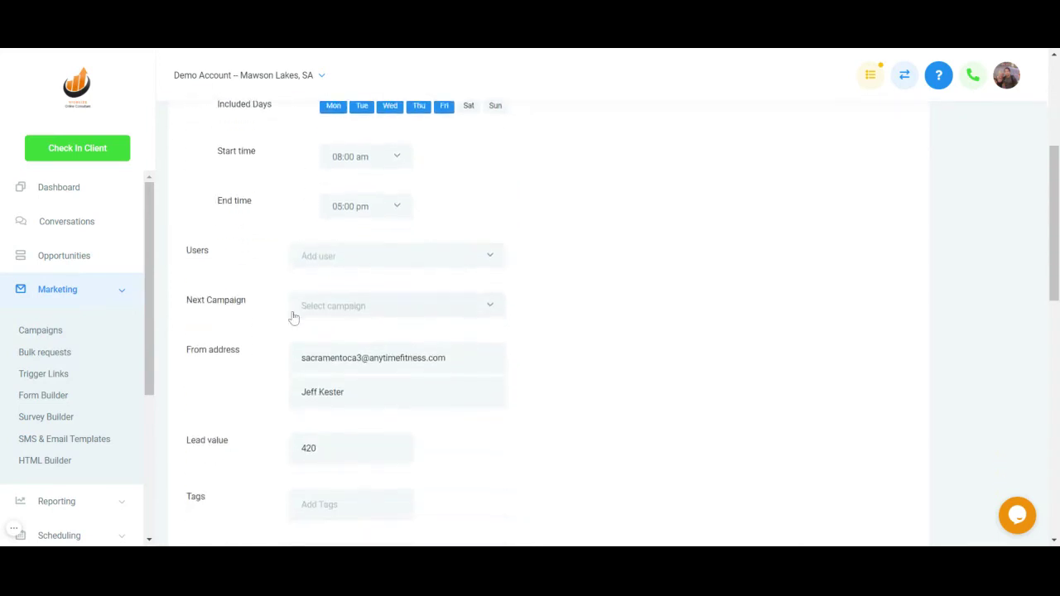
scroll(322, 412, "up", 7)
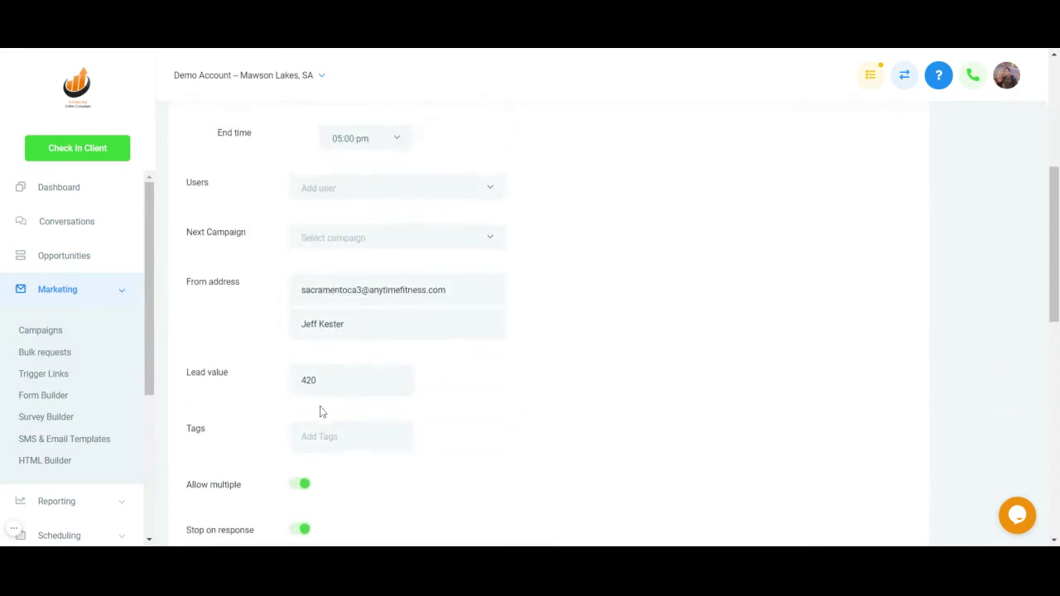
left_click(190, 131)
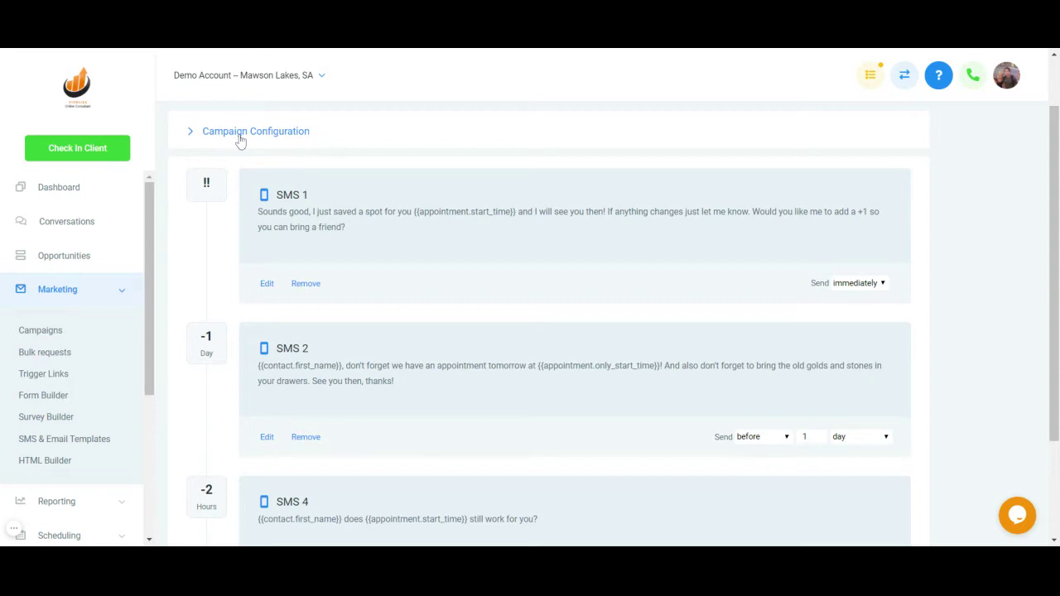
Expand the campaign configuration and add Saturday to the included days of the time window.
left_click(240, 137)
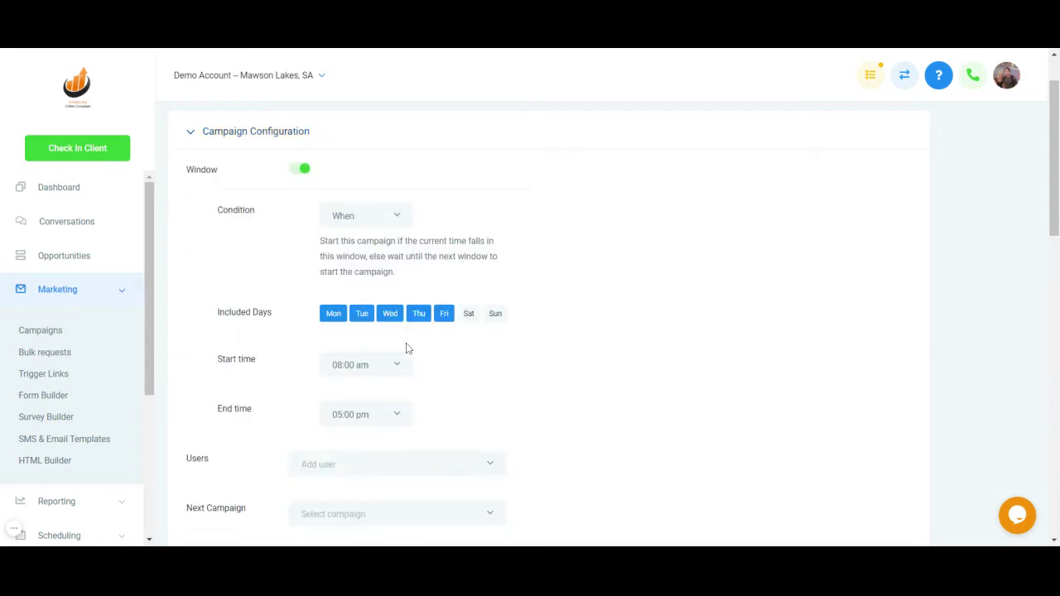
left_click(469, 314)
scroll(467, 419, "down", 1)
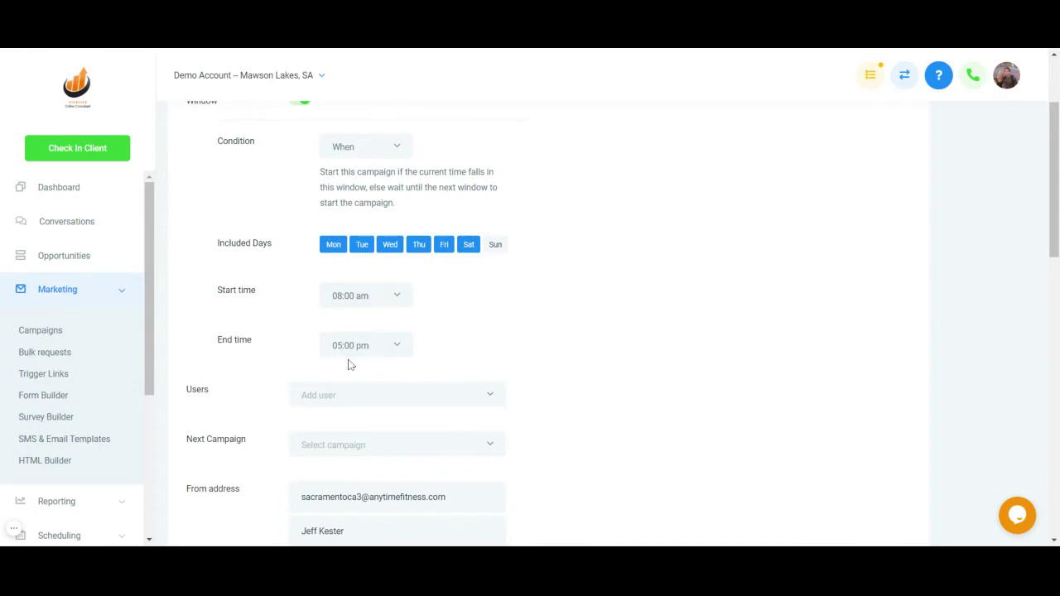
Check the assignable users and examine the next campaign, from address, lead value and tags settings of the campaign.
scroll(359, 379, "down", 1)
left_click(366, 334)
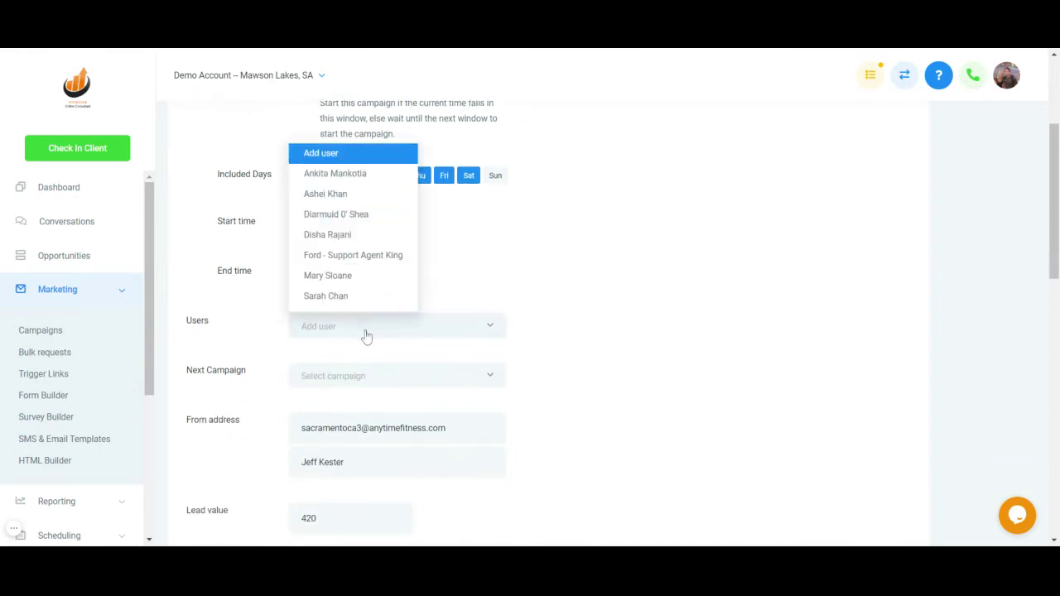
left_click(468, 255)
scroll(441, 349, "down", 1)
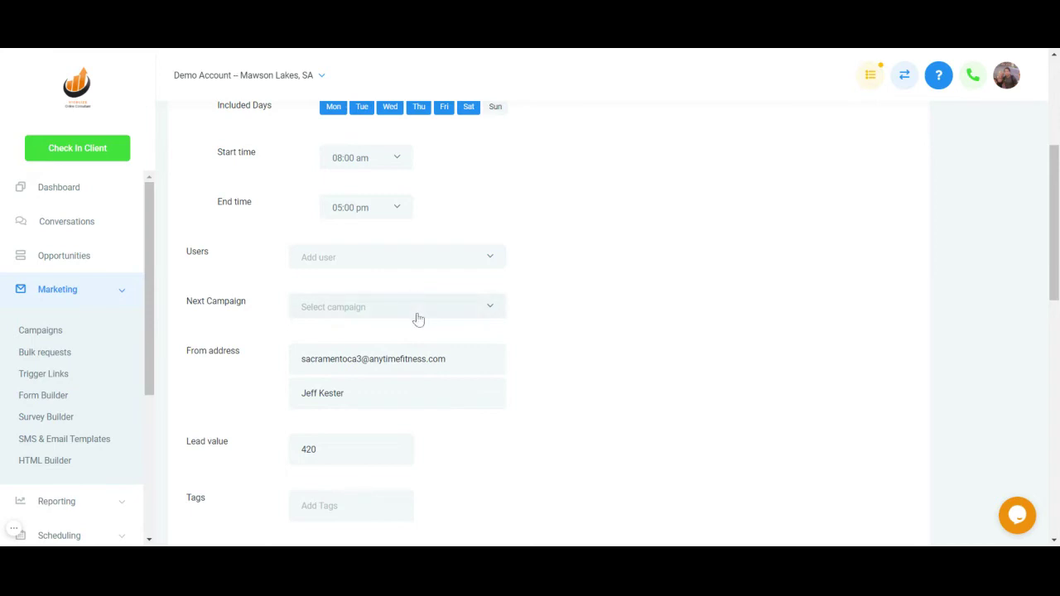
scroll(418, 321, "down", 1)
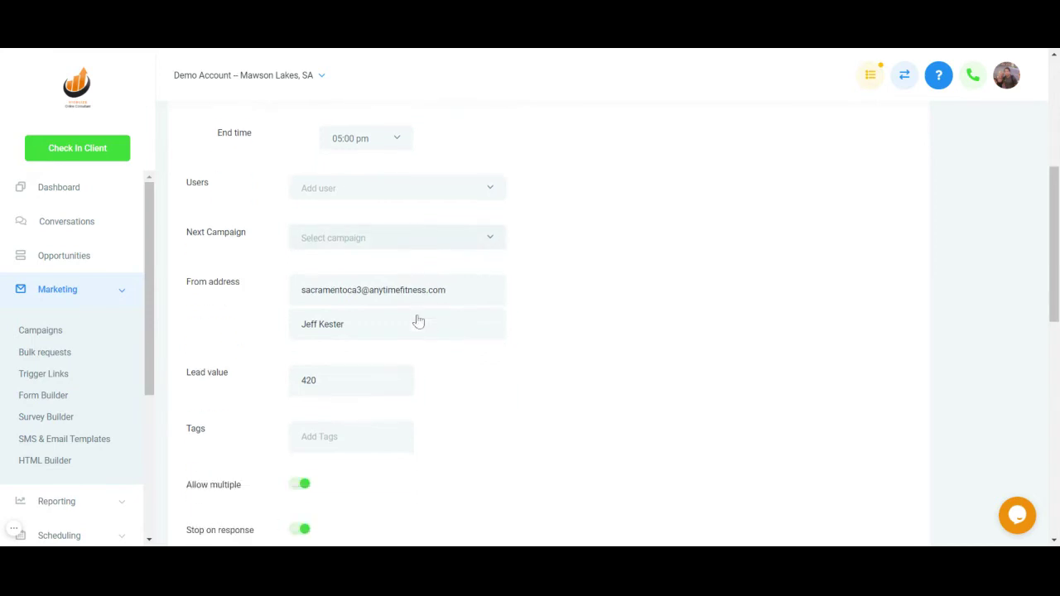
scroll(418, 340, "down", 2)
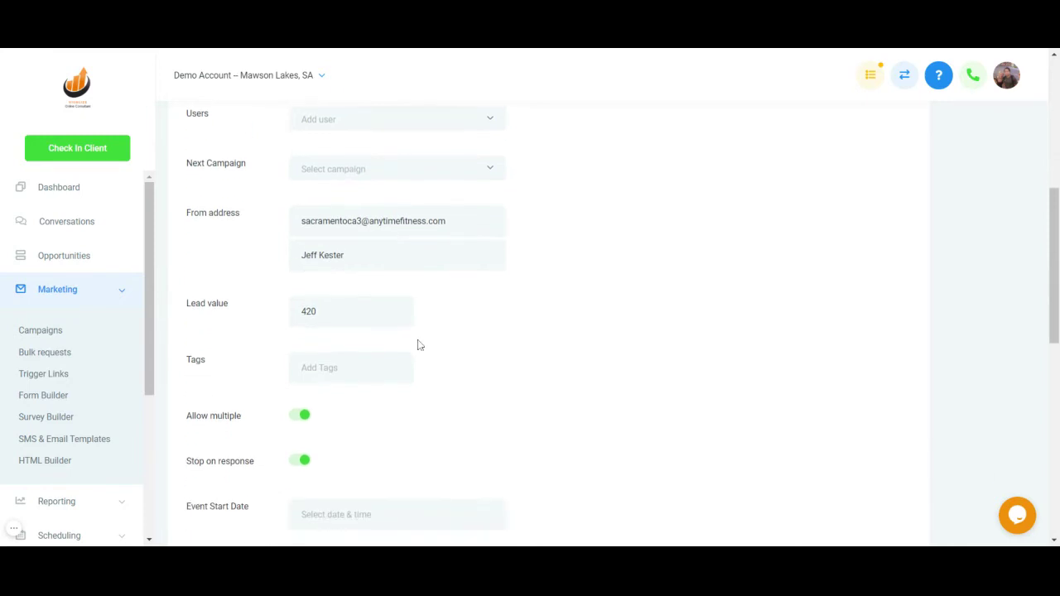
scroll(333, 330, "down", 2)
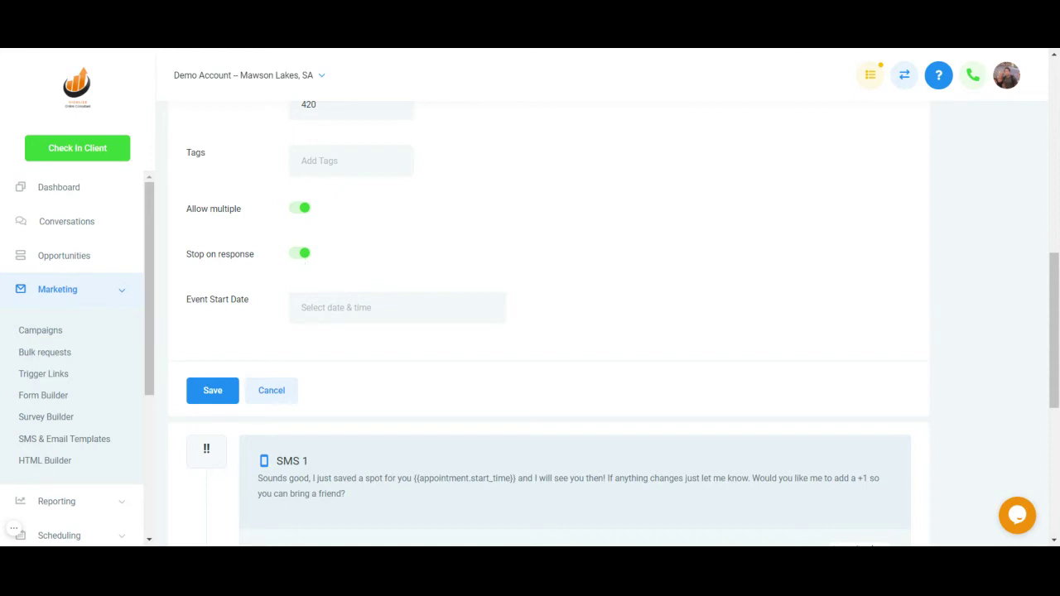
Turn off Stop on response and save the campaign configuration.
left_click(303, 255)
left_click_drag(188, 260, 238, 267)
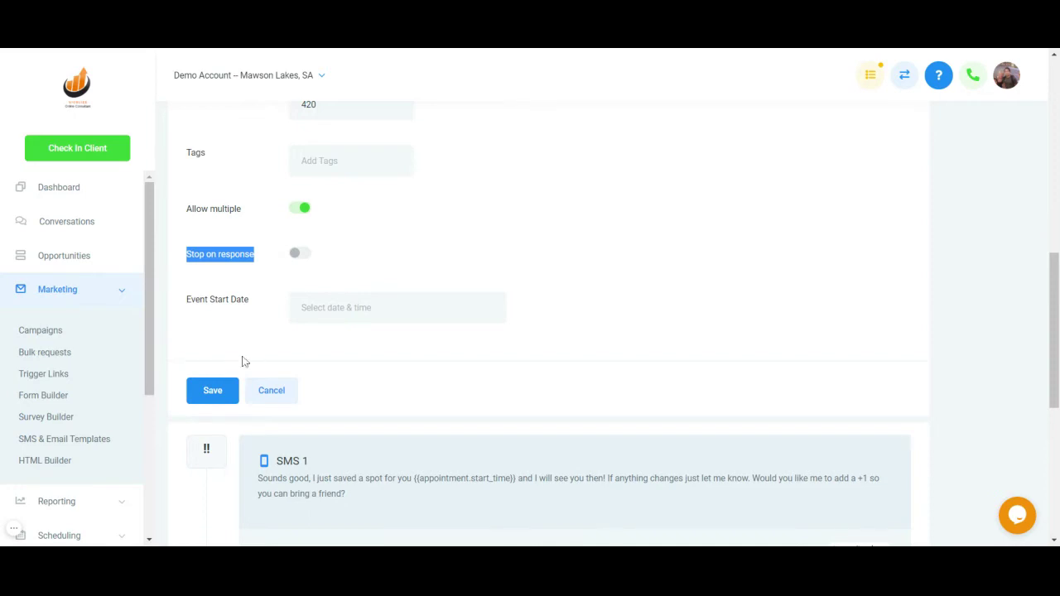
left_click(229, 400)
scroll(240, 401, "up", 3)
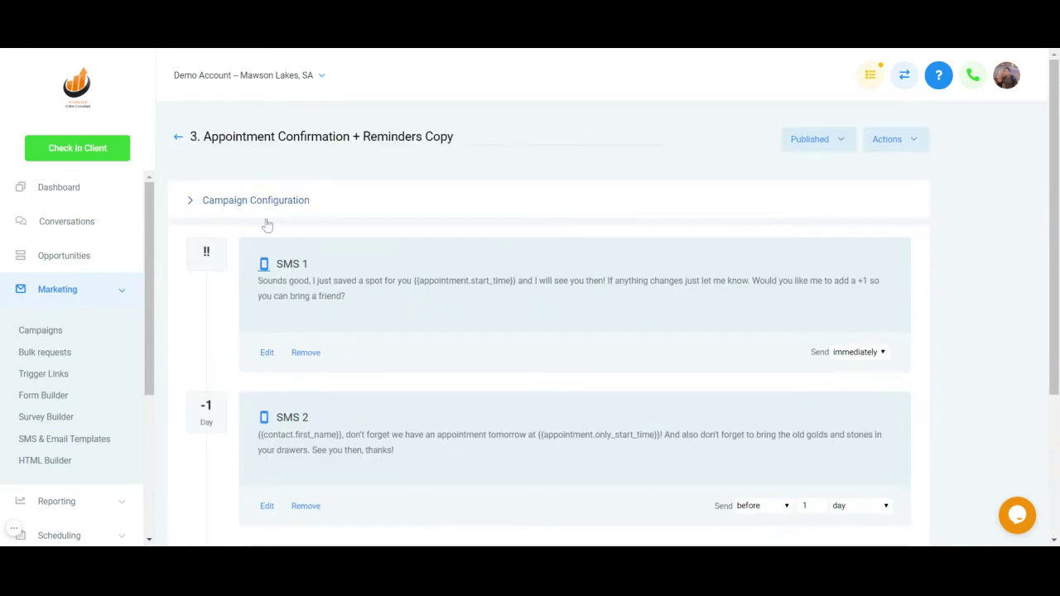
Reopen the campaign configuration, examine the Allow multiple setting, and close it without making changes.
scroll(305, 356, "down", 2)
scroll(305, 356, "up", 2)
left_click(276, 201)
scroll(343, 466, "down", 6)
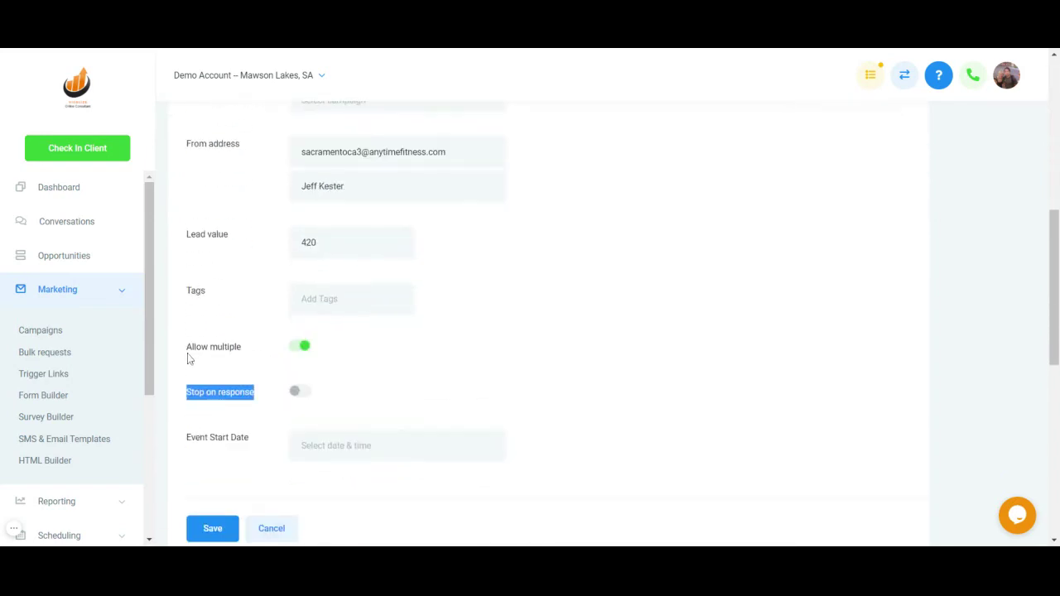
double_click(213, 352)
left_click_drag(253, 356, 189, 351)
left_click(186, 350)
left_click(280, 536)
scroll(229, 513, "up", 5)
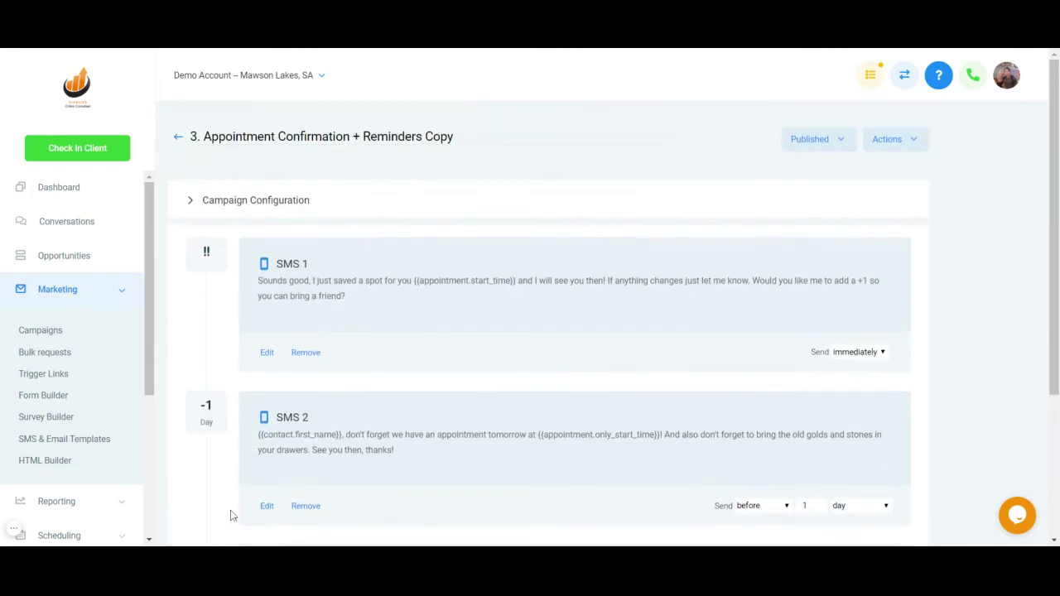
Add the user's First Name custom value on a new line at the end of SMS 1 and save the message.
scroll(276, 383, "down", 1)
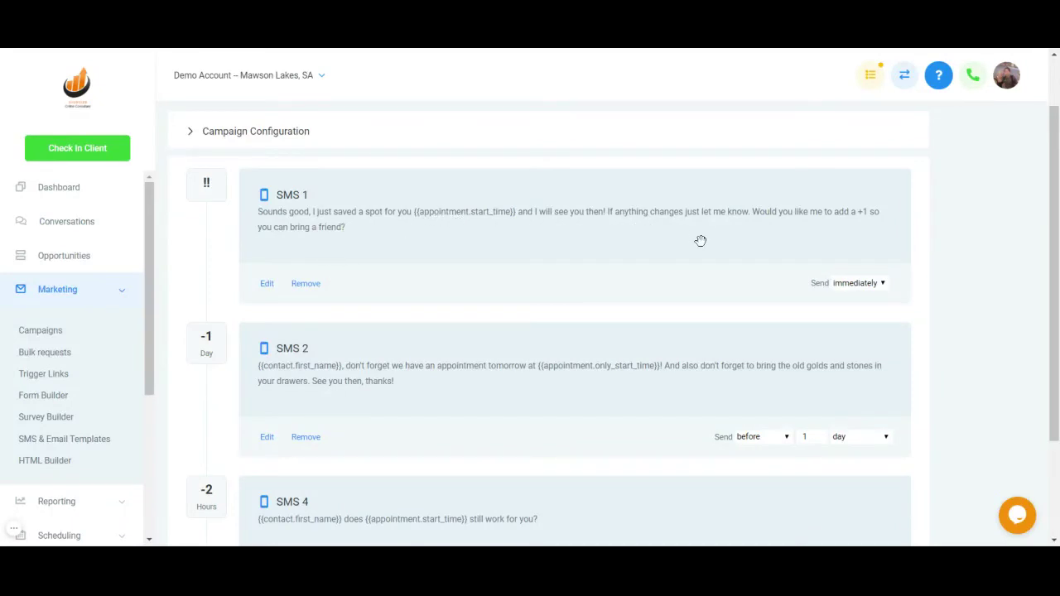
left_click(268, 284)
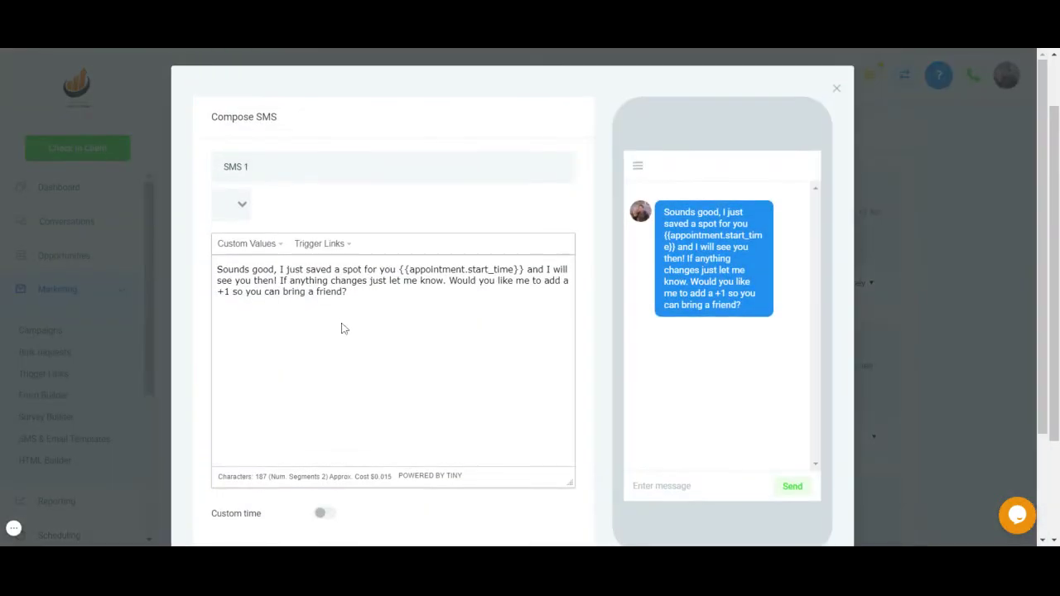
left_click(345, 329)
key("Return")
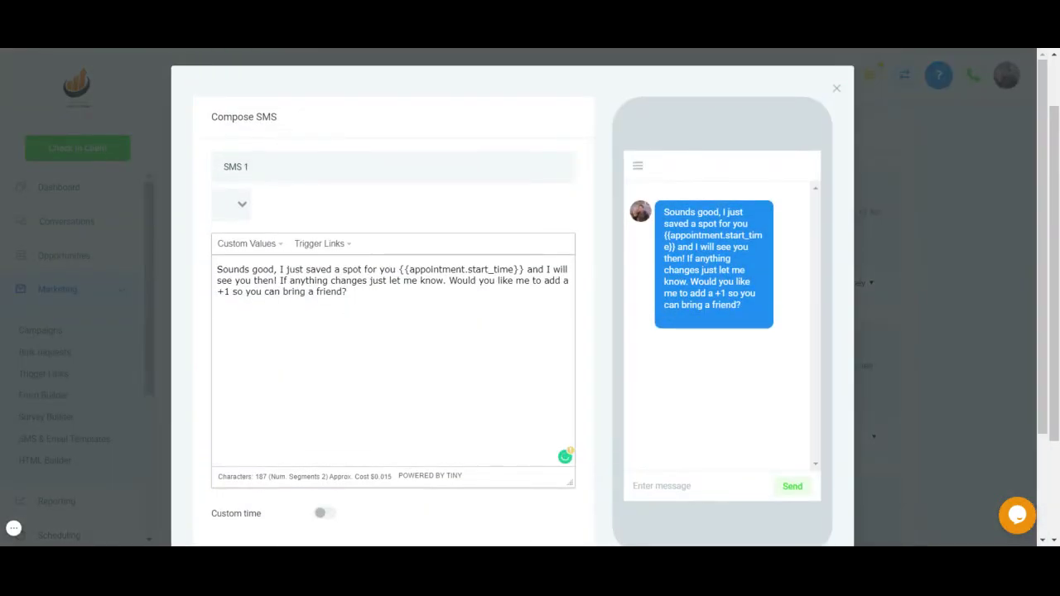
left_click(248, 243)
mouse_move(244, 284)
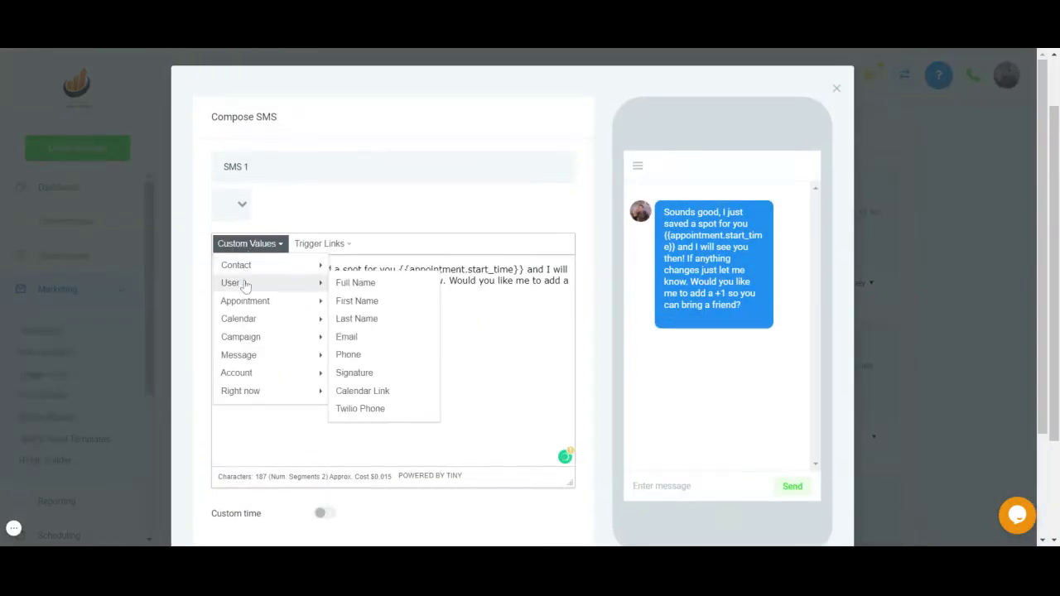
left_click(359, 303)
scroll(517, 389, "down", 2)
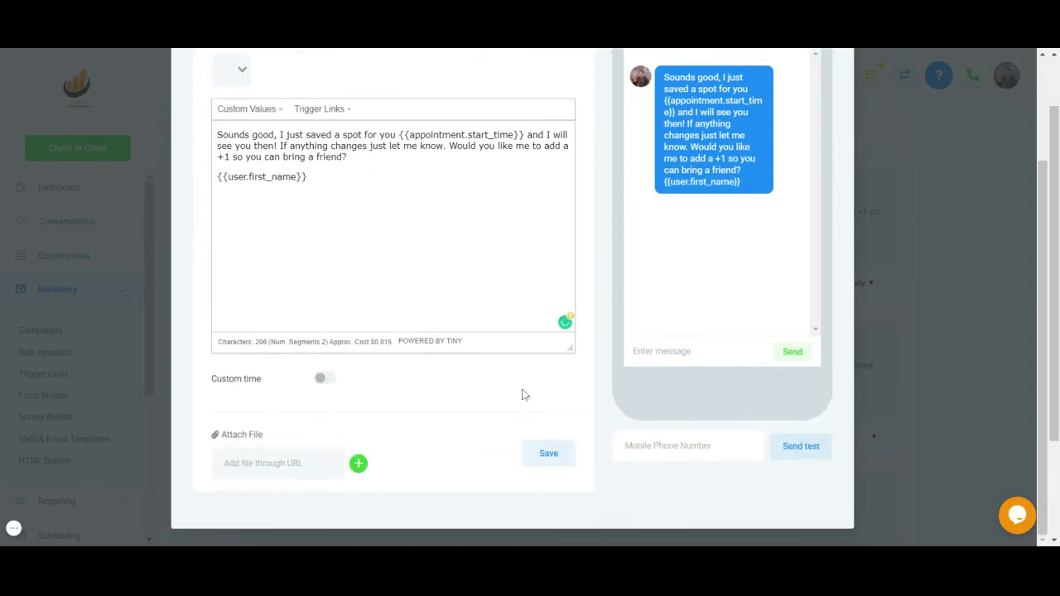
left_click(549, 455)
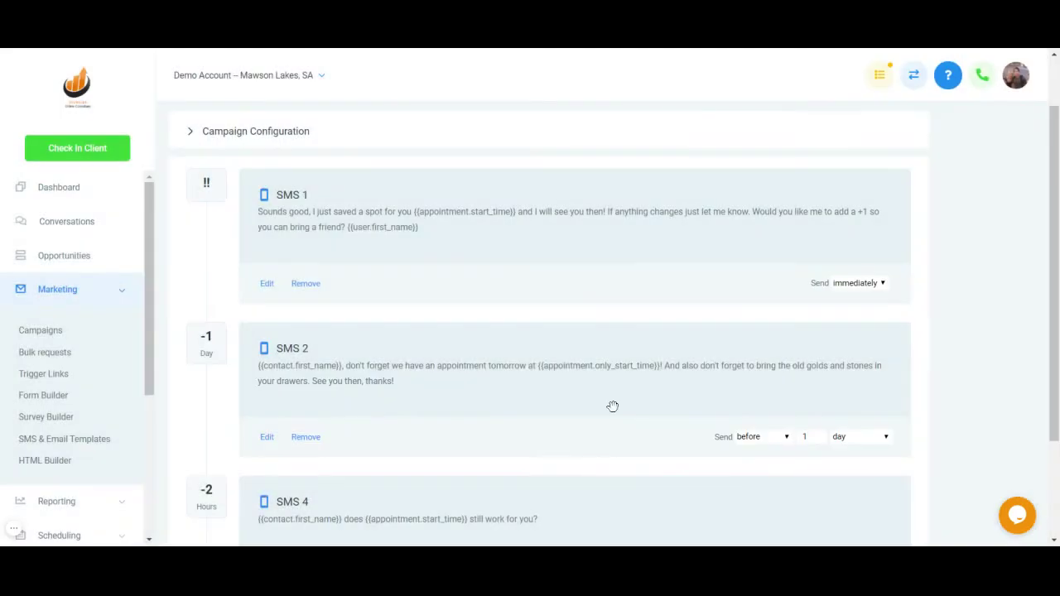
Review the texts and send times of the campaign's SMS reminders.
scroll(613, 407, "down", 2)
scroll(577, 406, "up", 2)
scroll(576, 403, "down", 2)
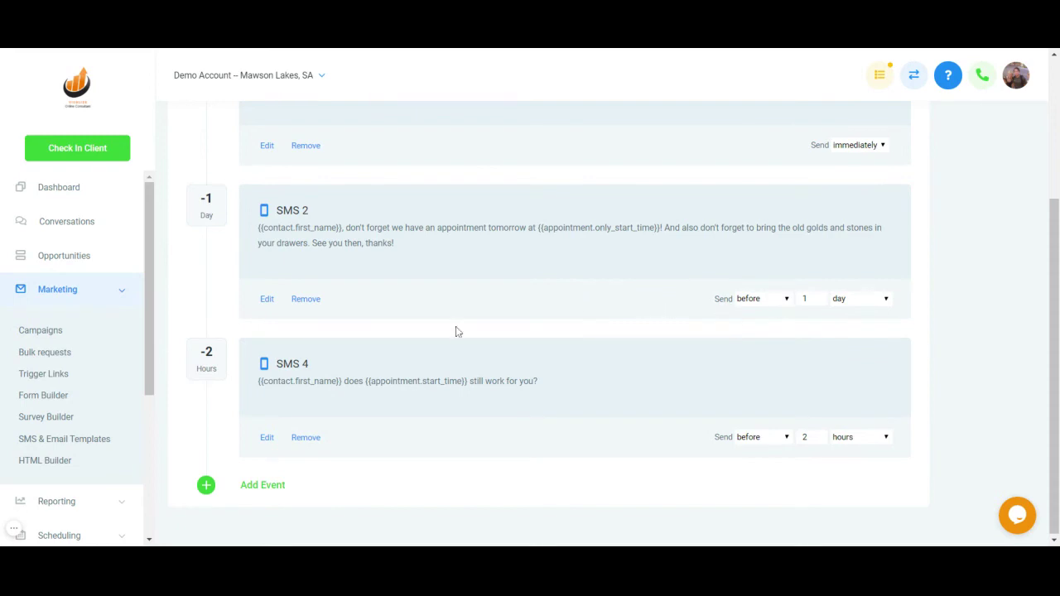
scroll(447, 337, "up", 1)
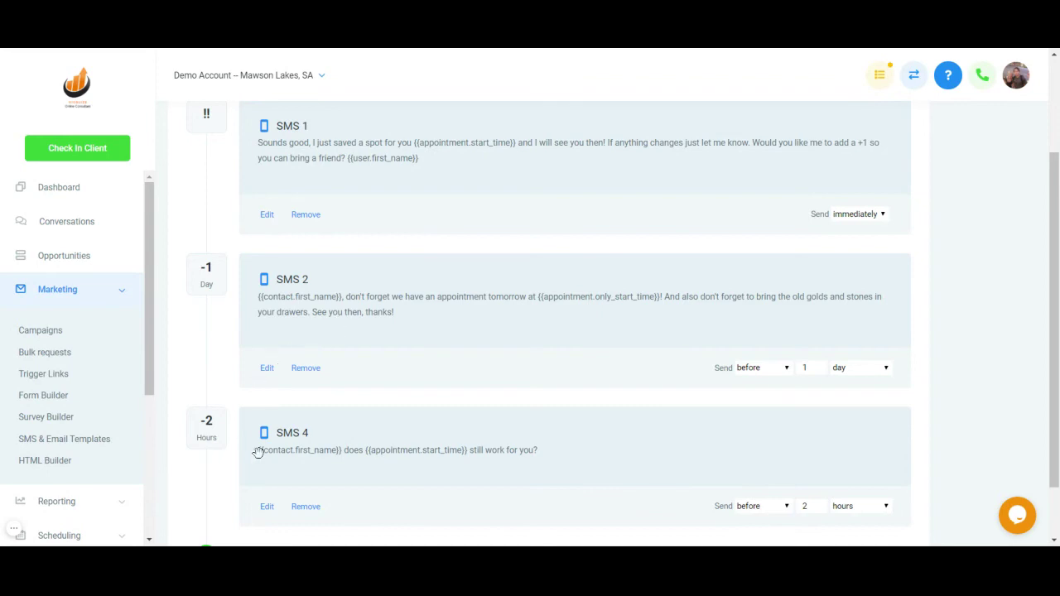
scroll(259, 452, "down", 2)
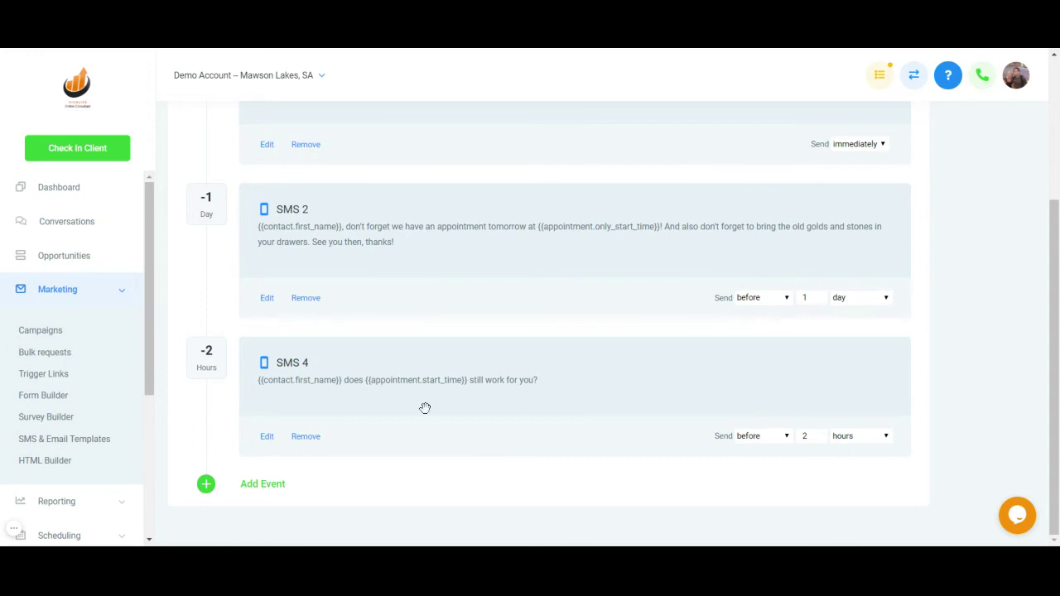
scroll(426, 407, "up", 1)
scroll(424, 424, "down", 1)
Add an email event with blank content to the campaign and move it between SMS 1 and SMS 2.
left_click(262, 485)
left_click(432, 225)
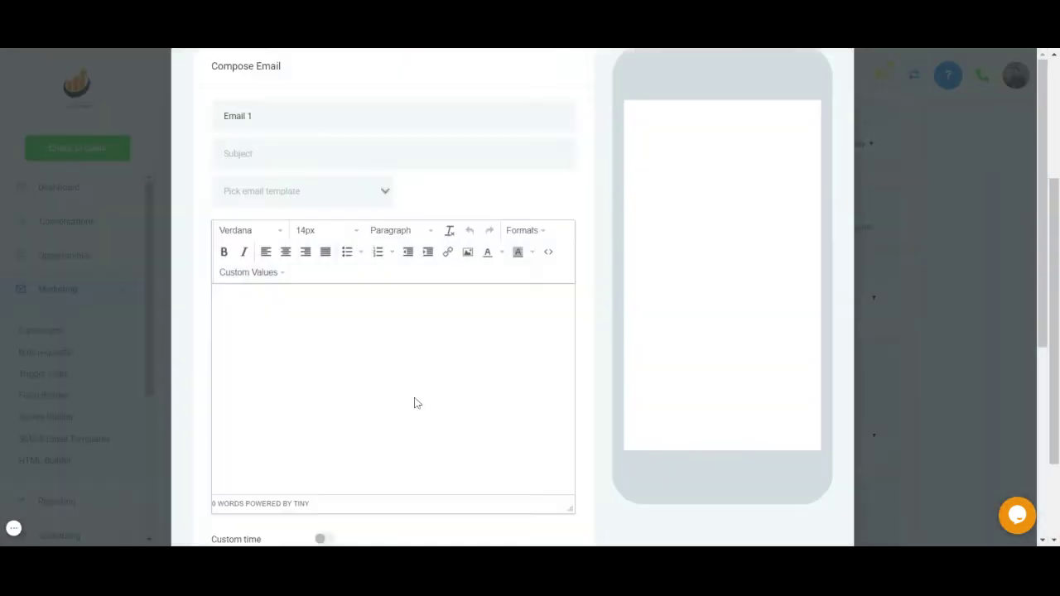
left_click(835, 91)
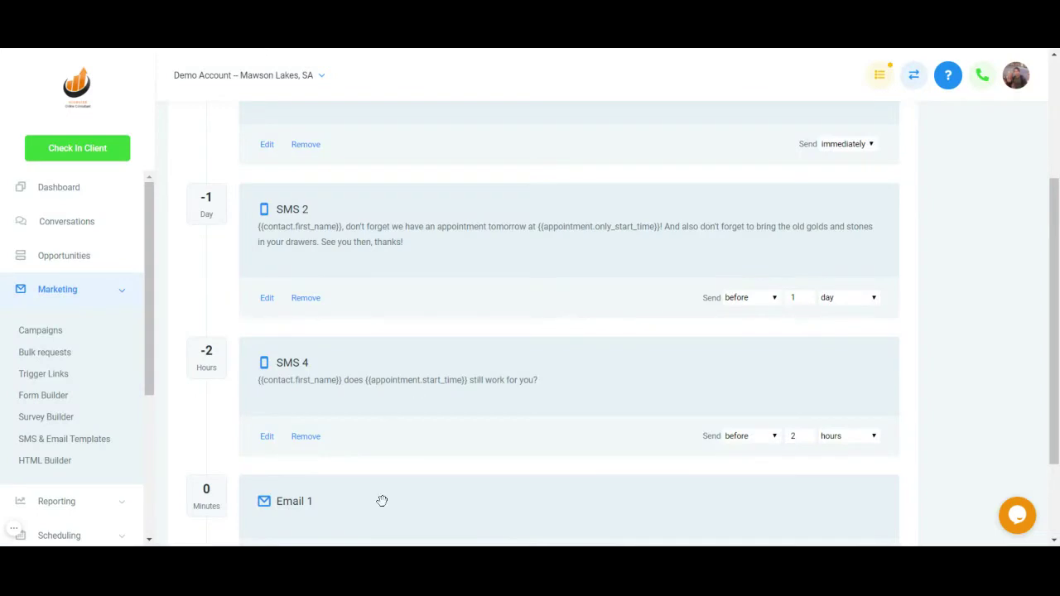
left_click_drag(382, 501, 395, 176)
scroll(612, 334, "up", 2)
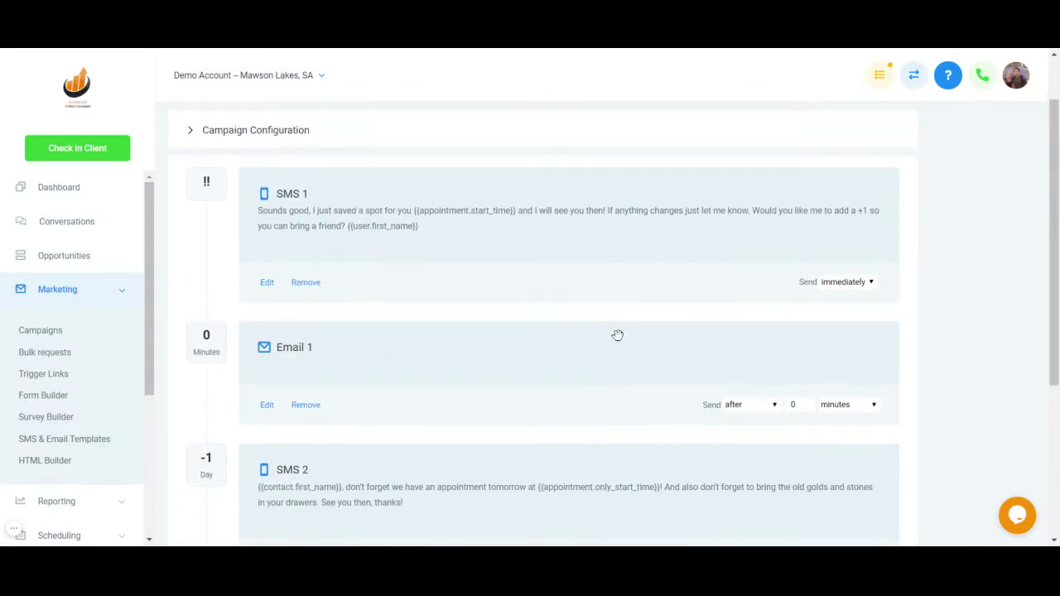
Set the Email 1 event to send 2 days before the appointment.
scroll(814, 386, "down", 2)
scroll(277, 258, "up", 2)
scroll(278, 262, "down", 2)
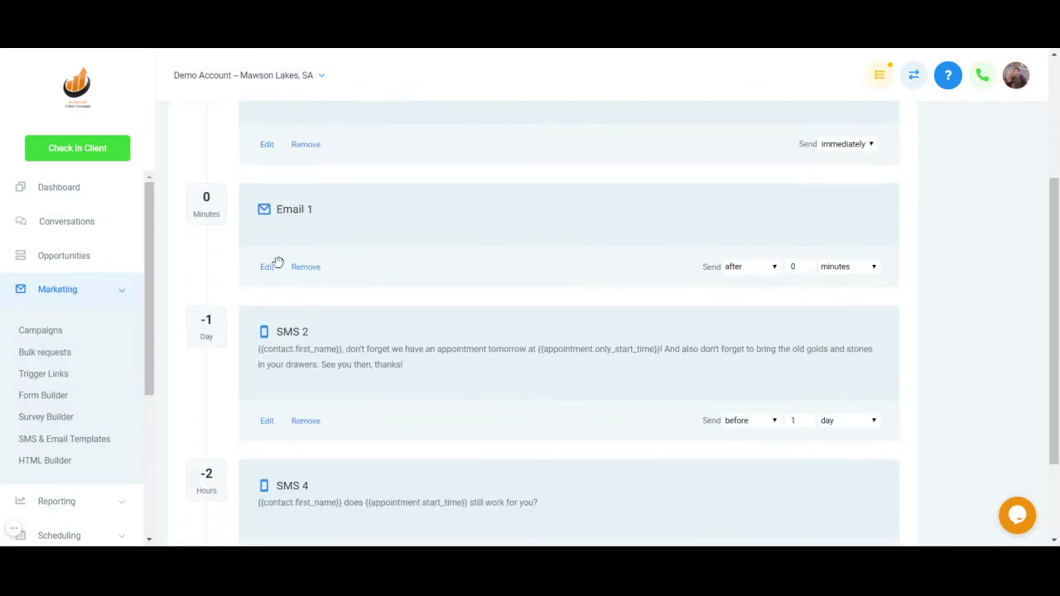
left_click(737, 281)
left_click(831, 280)
type("2")
Open the calendar list in the account settings.
scroll(115, 405, "down", 2)
scroll(115, 410, "down", 2)
scroll(67, 495, "up", 1)
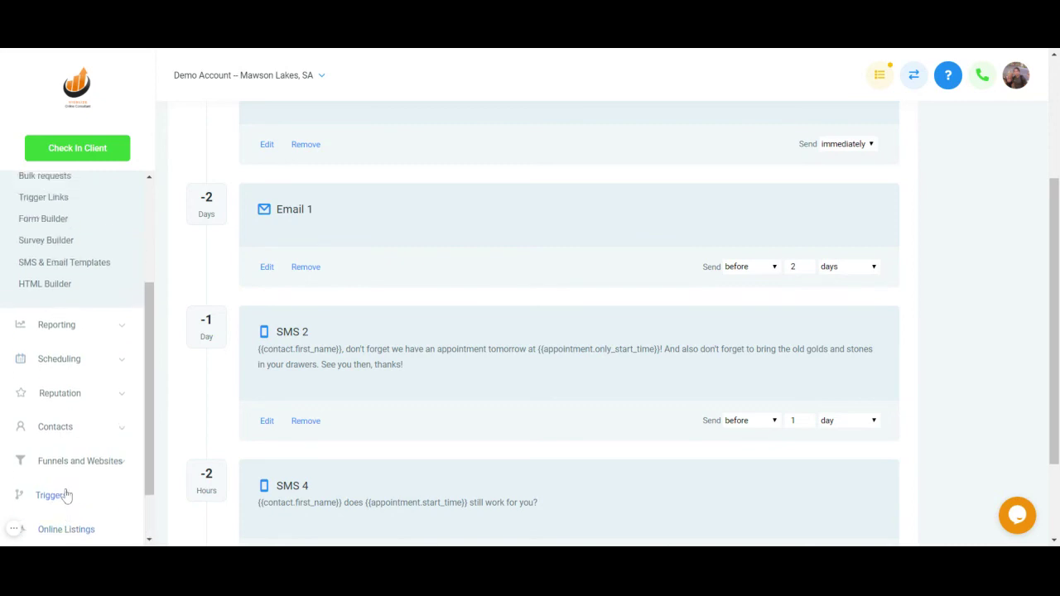
scroll(65, 498, "down", 3)
left_click(58, 530)
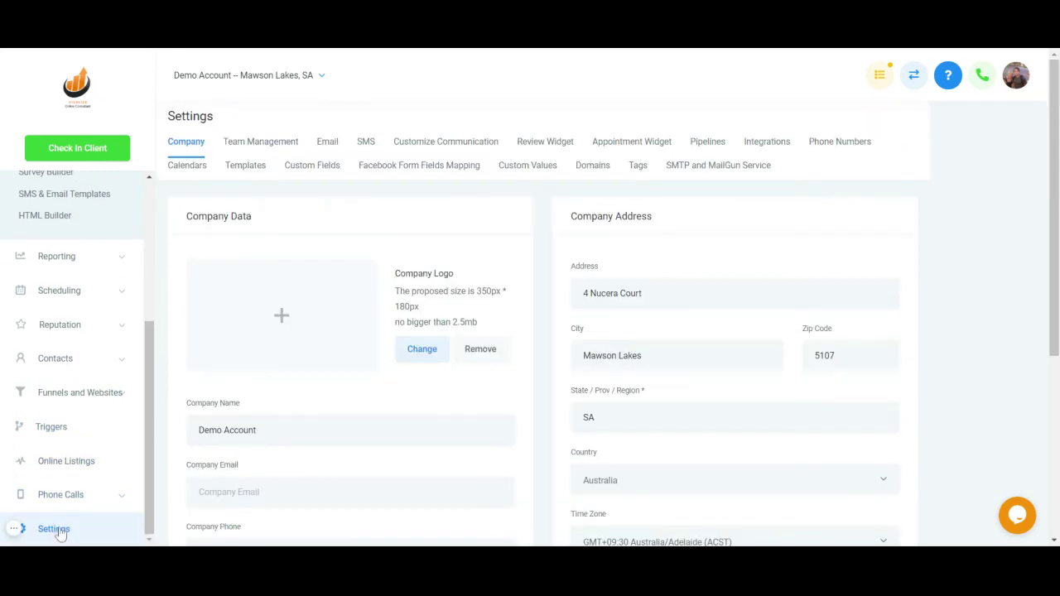
left_click(190, 169)
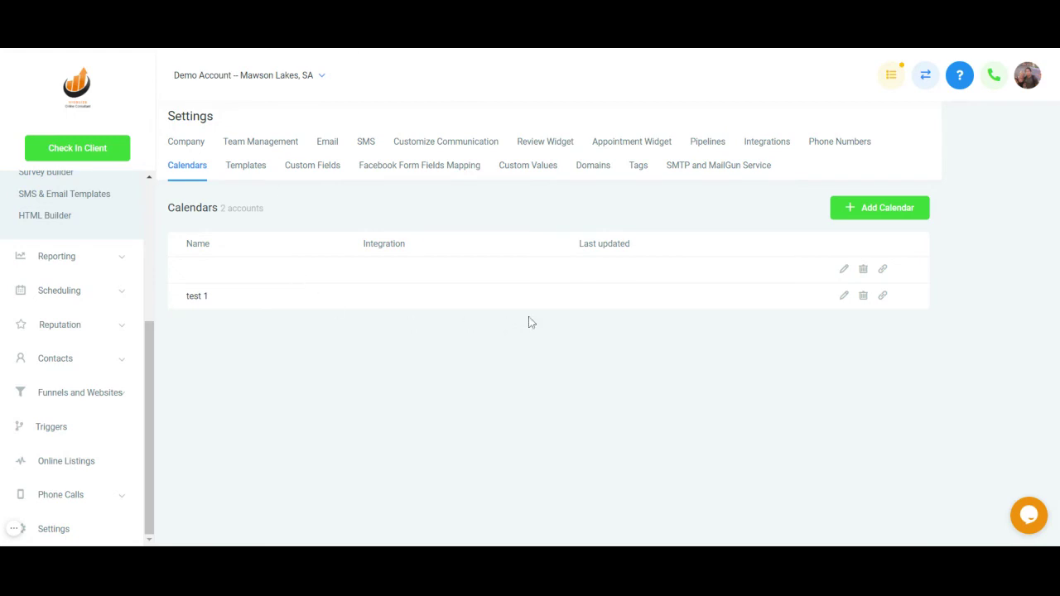
scroll(27, 364, "up", 2)
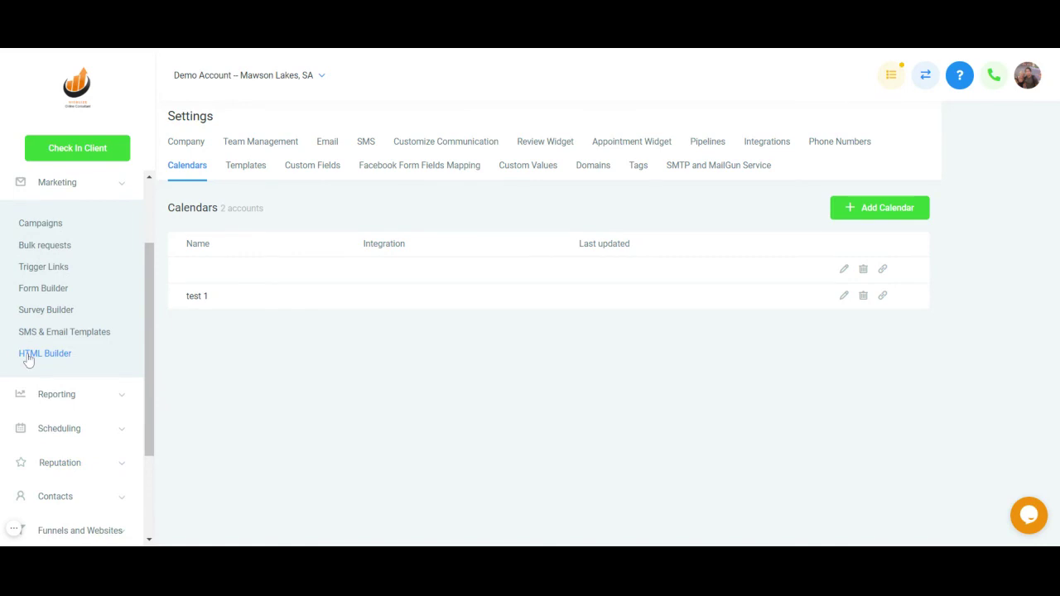
Open the list of recent message conversations.
scroll(28, 361, "up", 1)
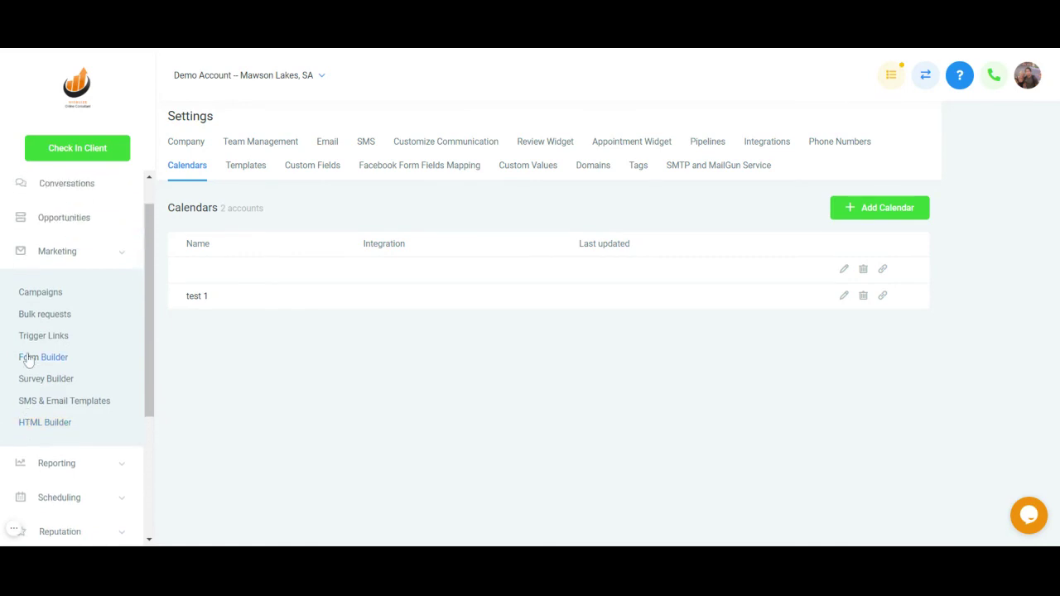
left_click(52, 191)
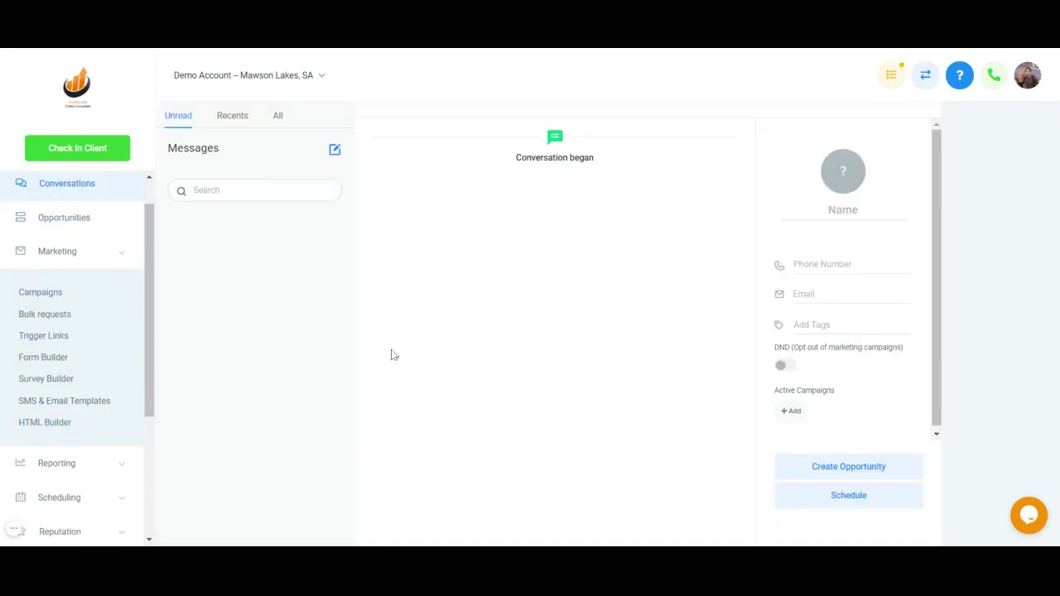
left_click(231, 116)
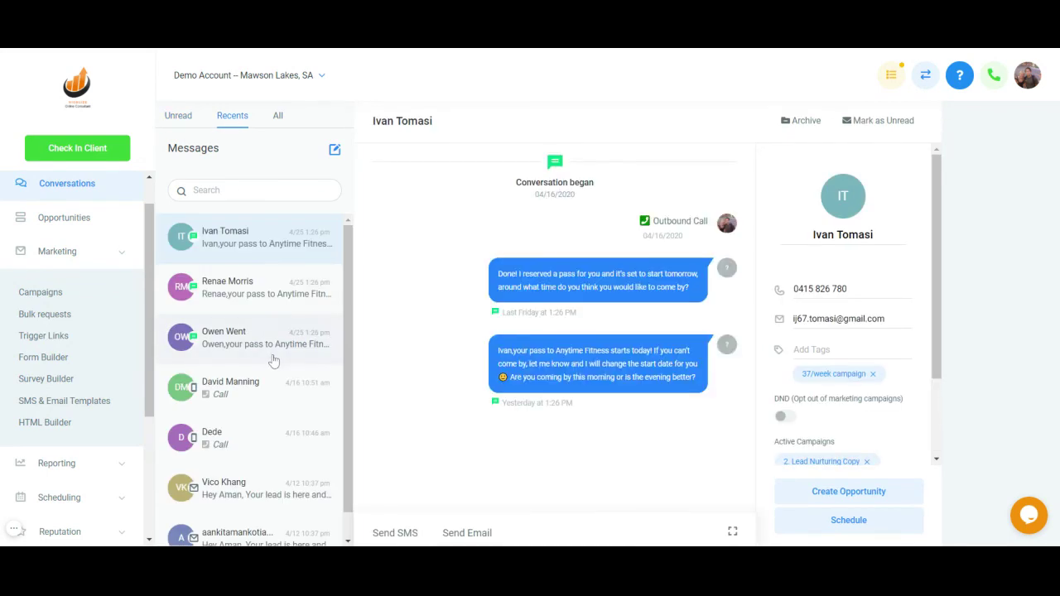
Open the full contact record of the person in the most recent conversation.
scroll(320, 364, "down", 1)
scroll(801, 346, "down", 2)
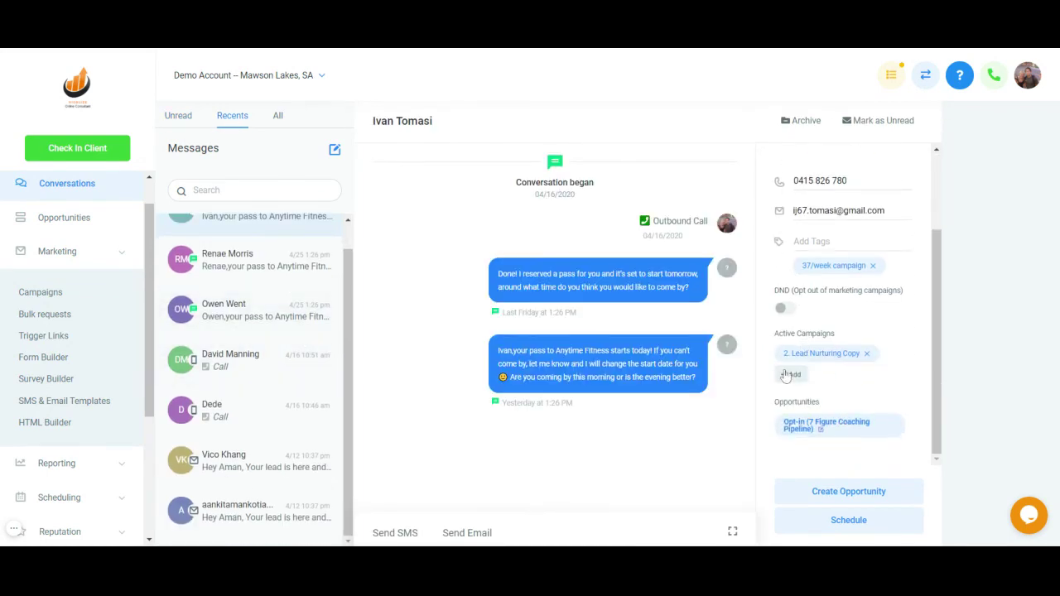
scroll(307, 338, "up", 2)
scroll(129, 284, "up", 1)
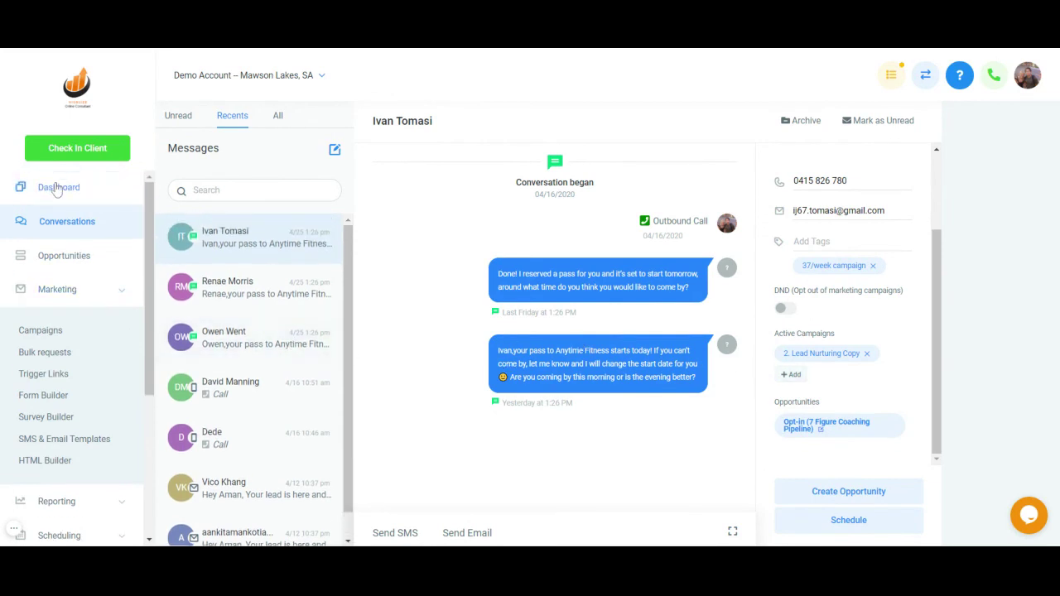
scroll(842, 248, "up", 2)
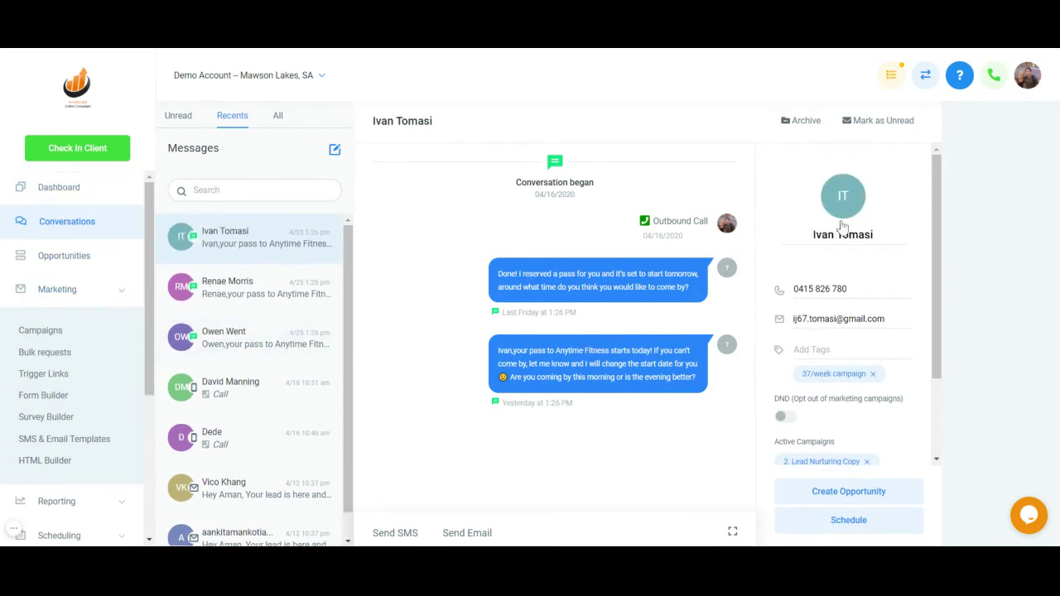
left_click(843, 198)
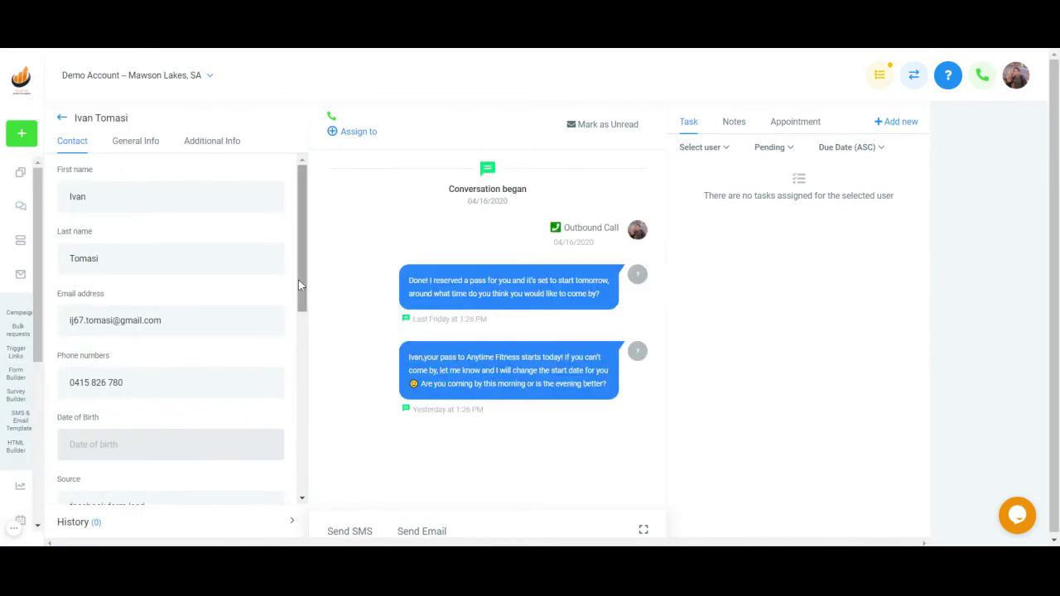
scroll(500, 310, "down", 1)
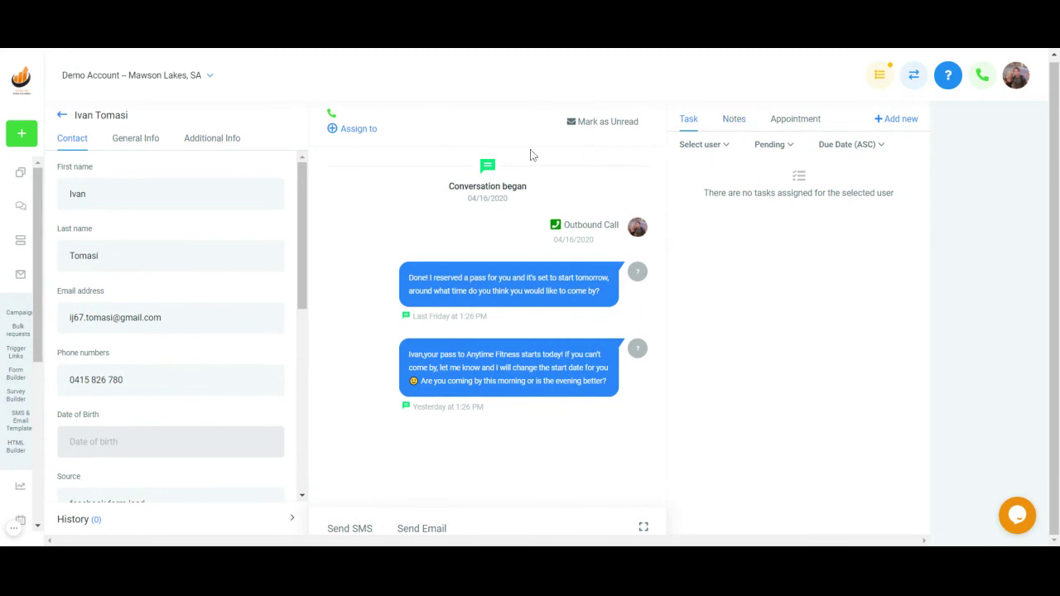
Begin adding the contact to another active campaign and choose Appointment Reminder -test.
scroll(131, 377, "down", 8)
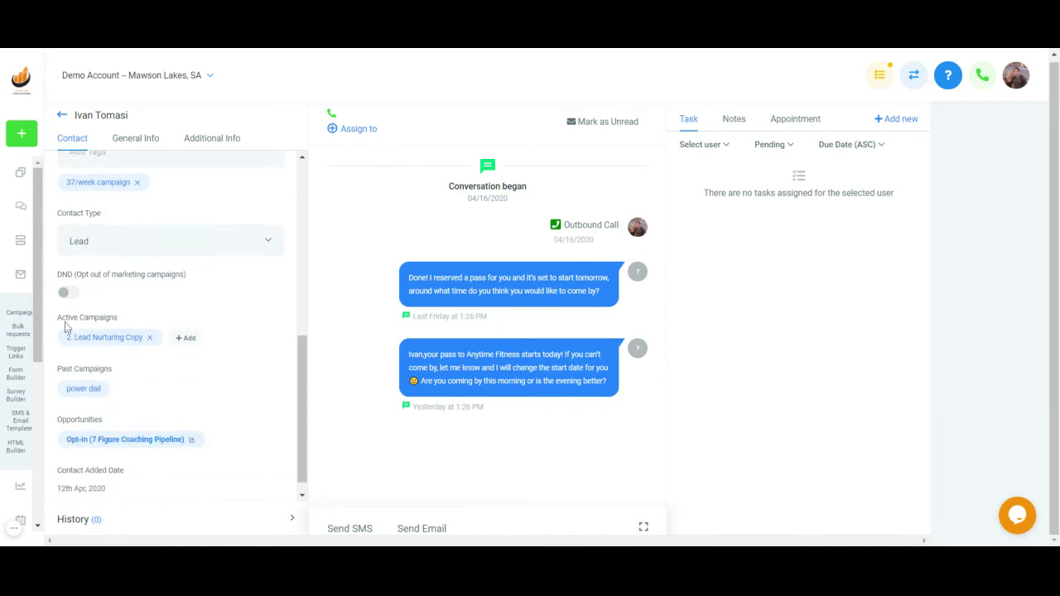
left_click_drag(57, 321, 110, 324)
left_click(187, 340)
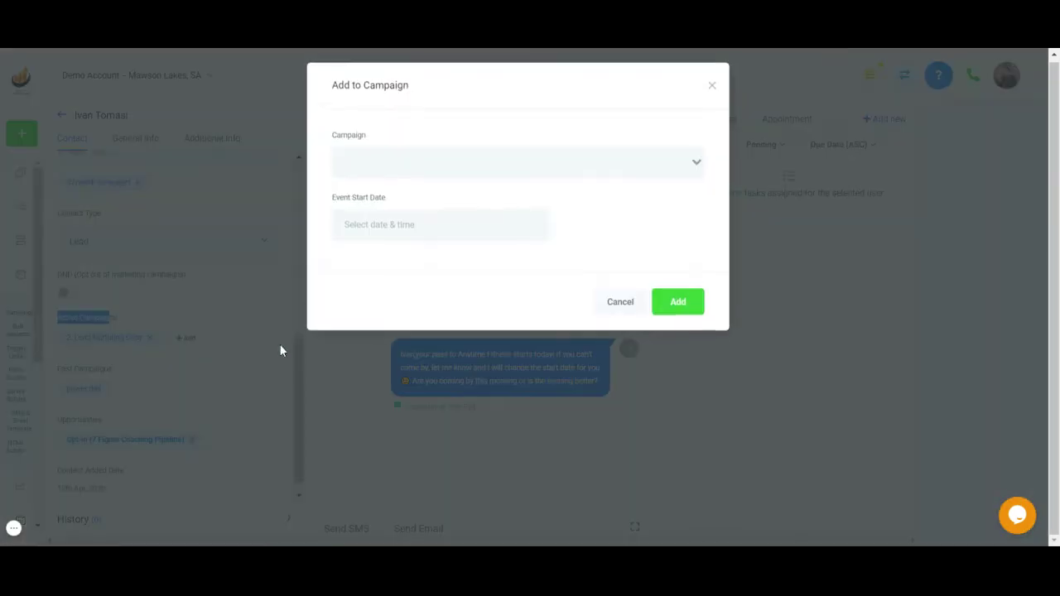
left_click(458, 166)
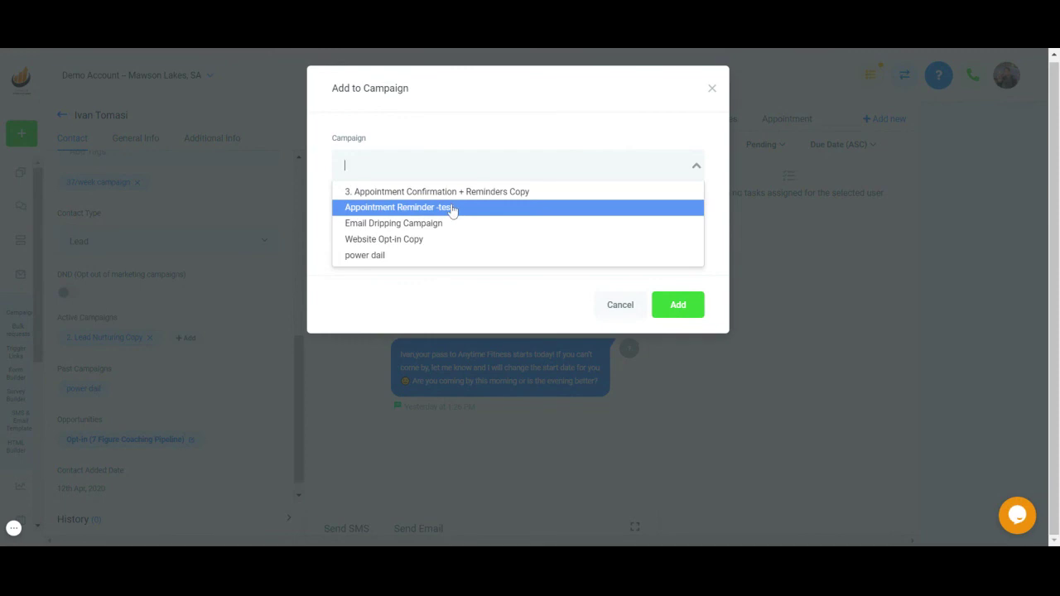
left_click(452, 215)
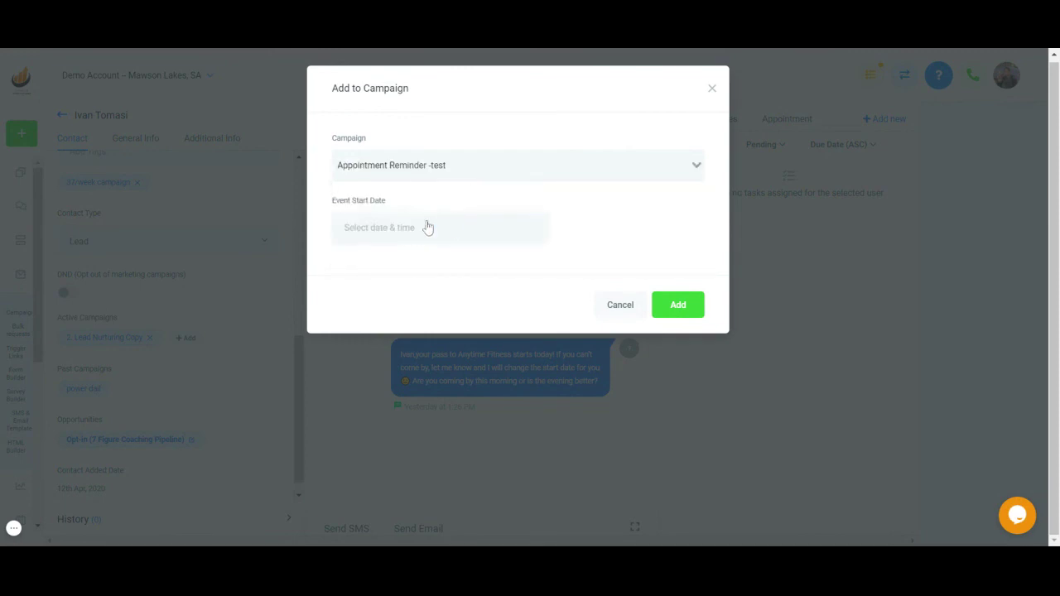
Set the campaign's event start date to Mon, 27 Apr 2020 9:40 AM and close the dialog without adding the contact.
left_click(352, 235)
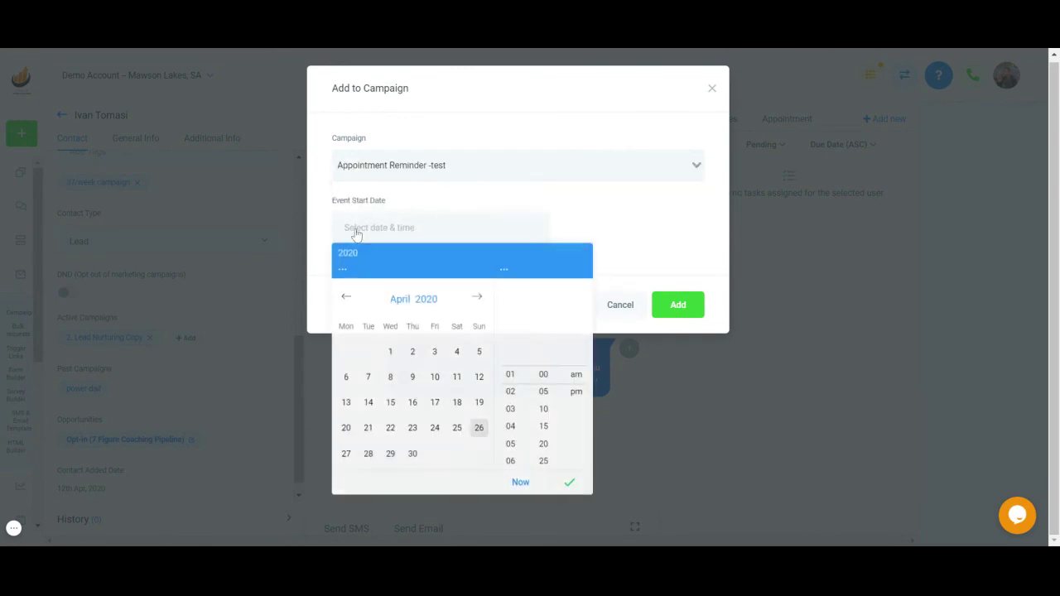
left_click(479, 431)
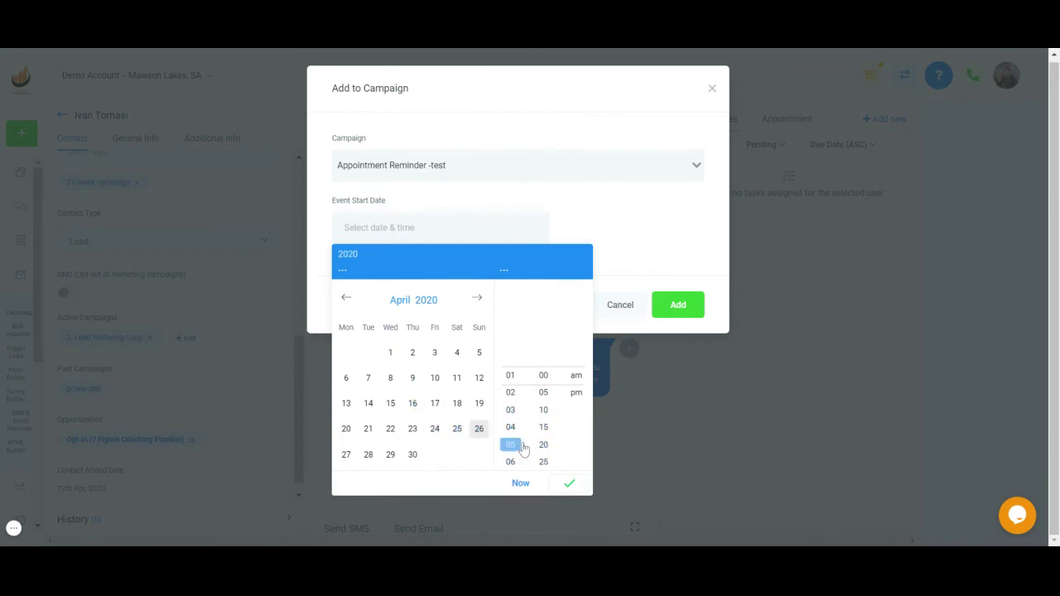
left_click(351, 464)
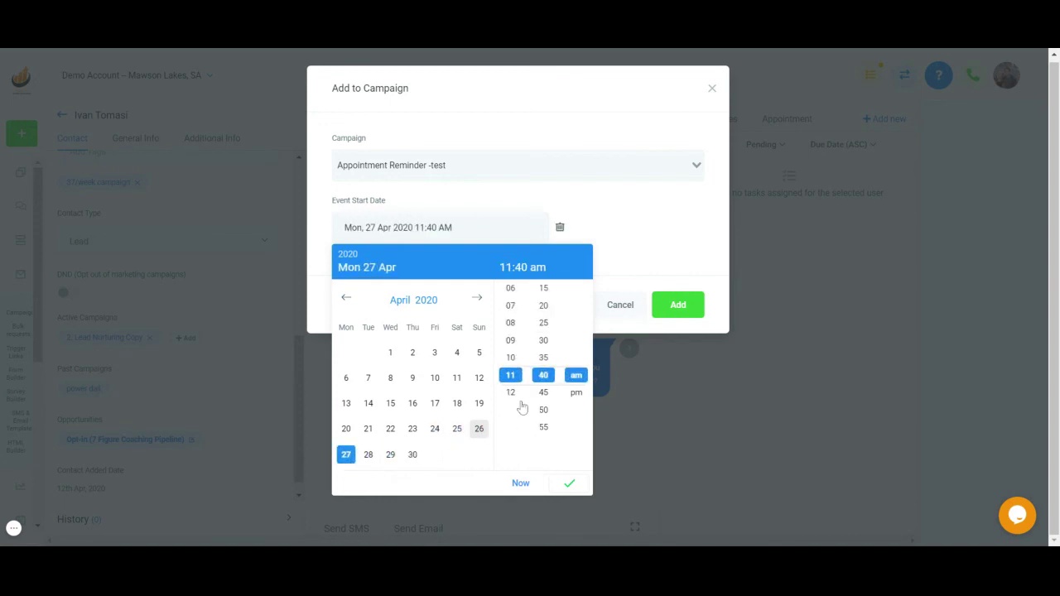
left_click(512, 341)
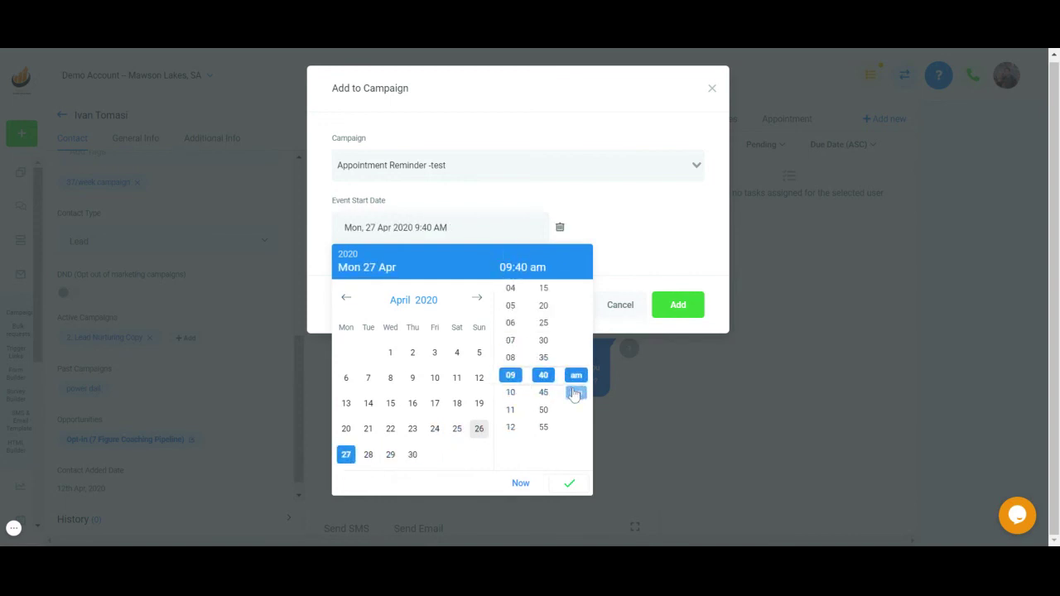
left_click(568, 489)
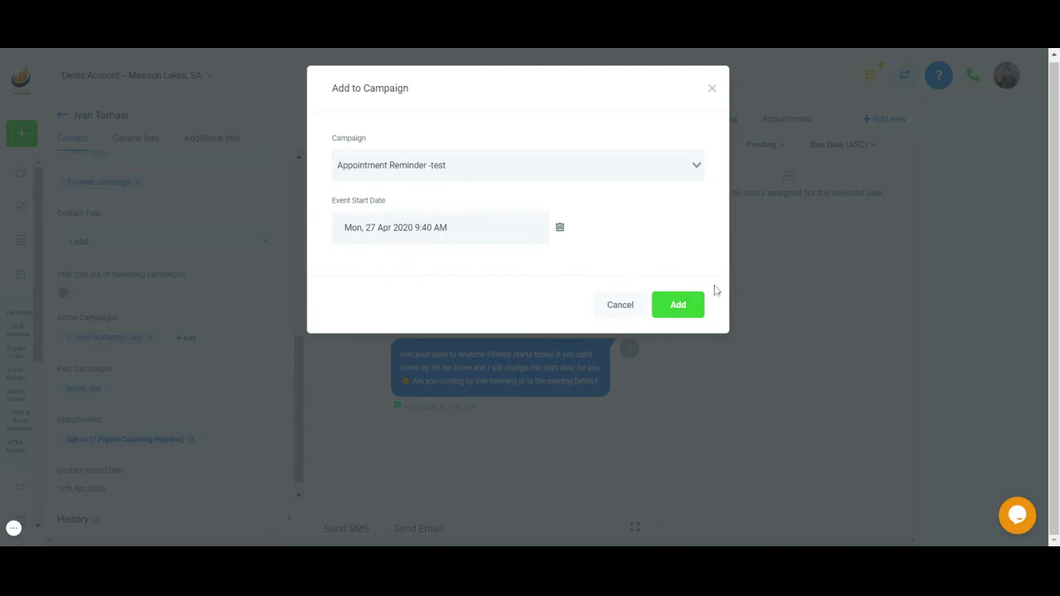
left_click(711, 89)
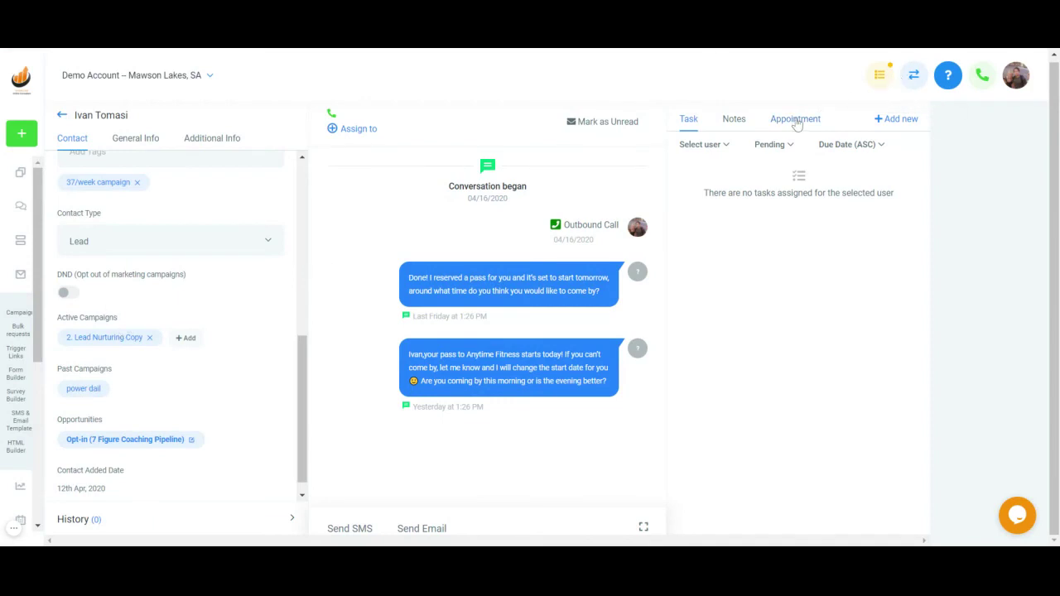
Start a new appointment for the contact in the test 1 calendar on Mon, 27th Apr.
left_click(794, 122)
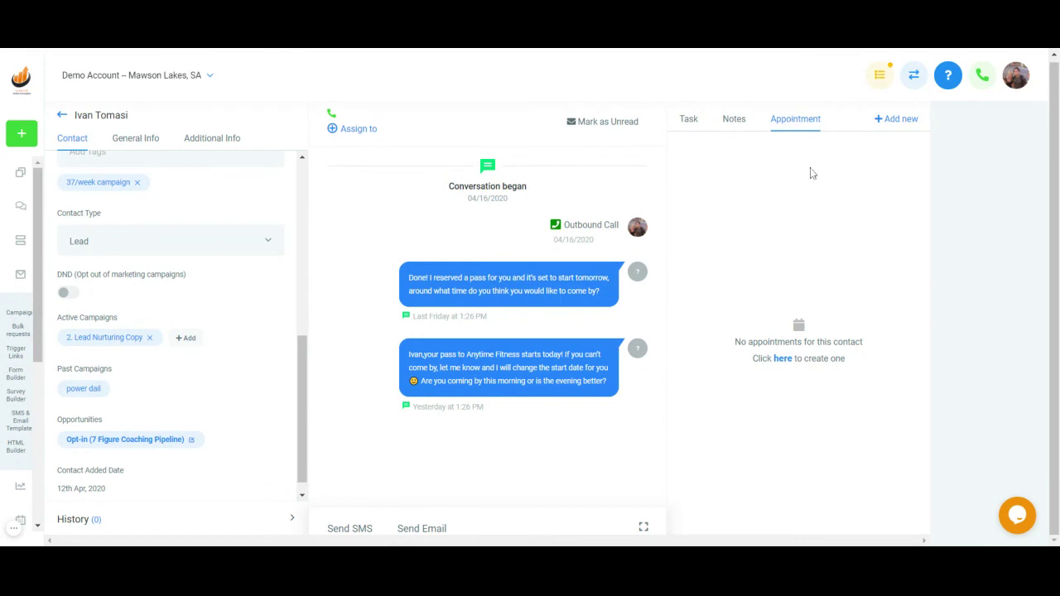
left_click(894, 122)
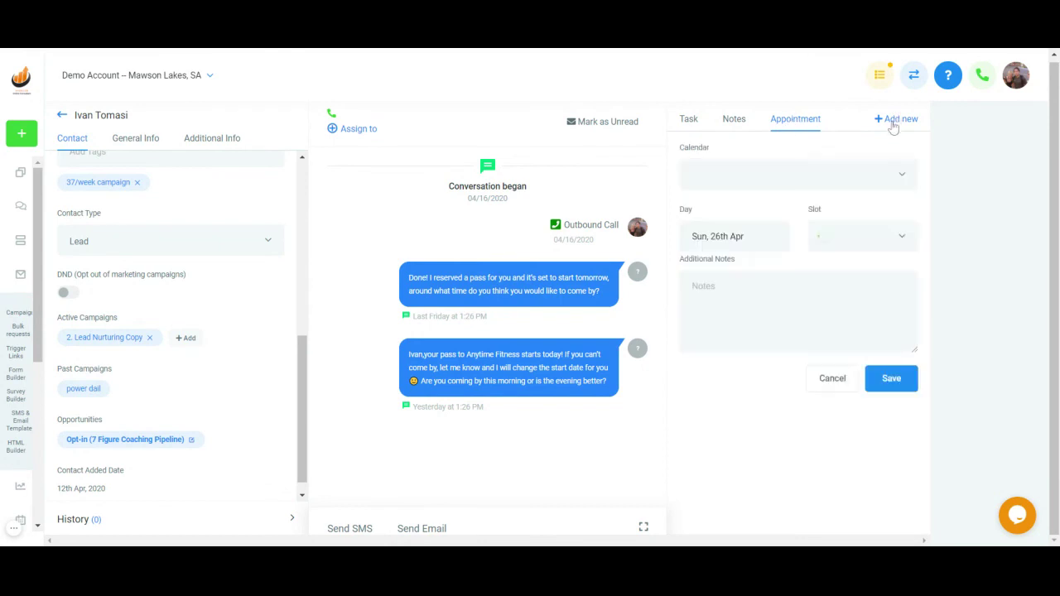
left_click(771, 182)
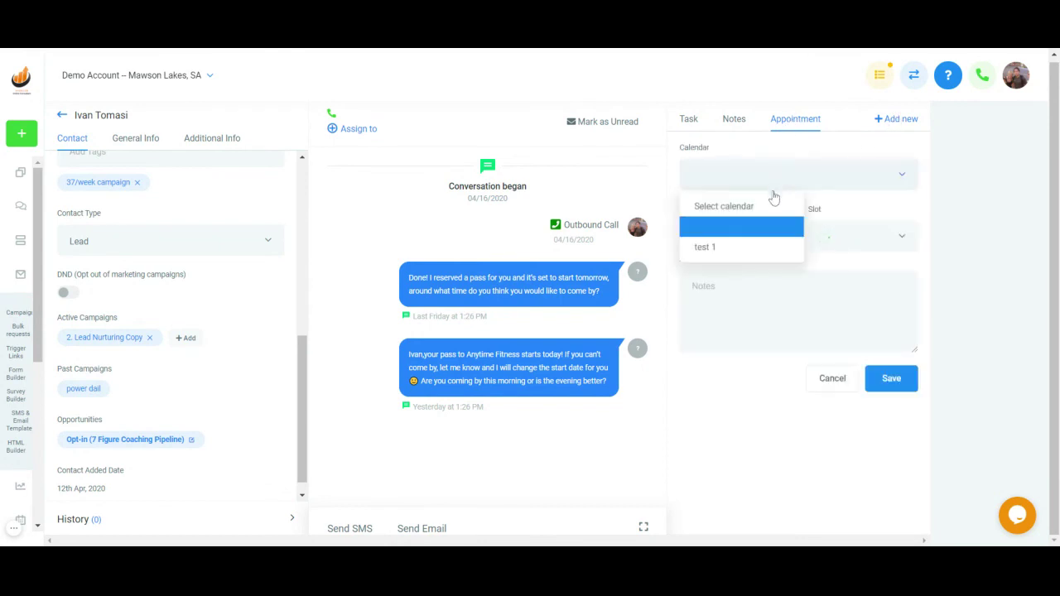
left_click(744, 252)
left_click(743, 238)
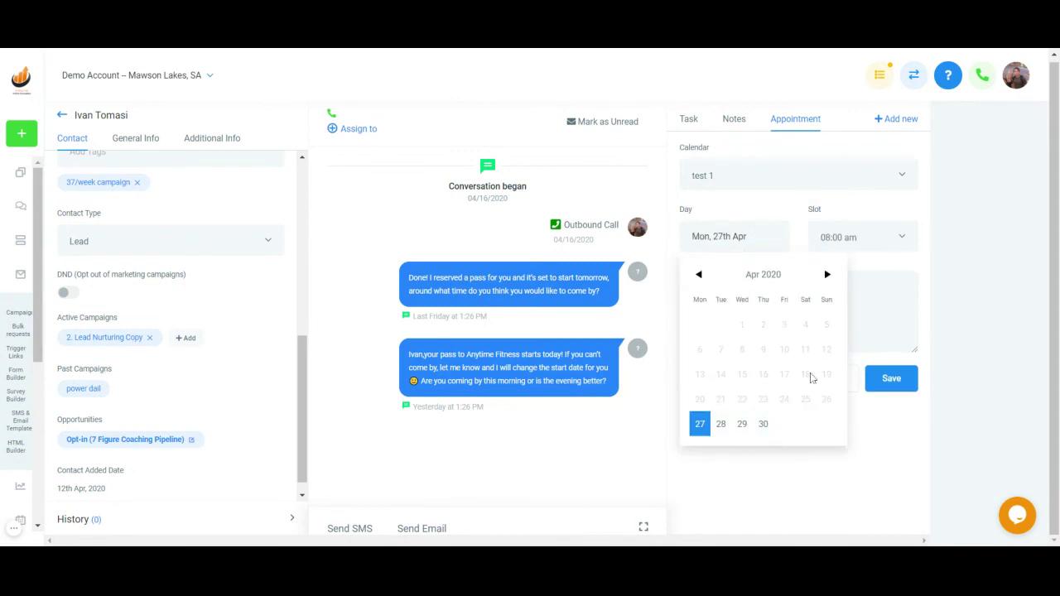
left_click(752, 192)
left_click(841, 203)
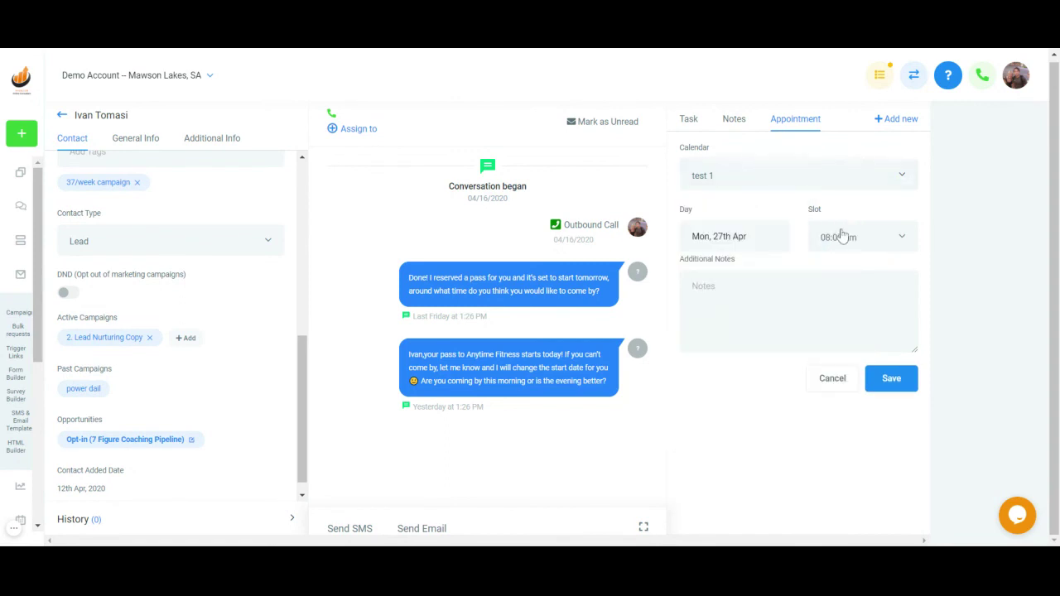